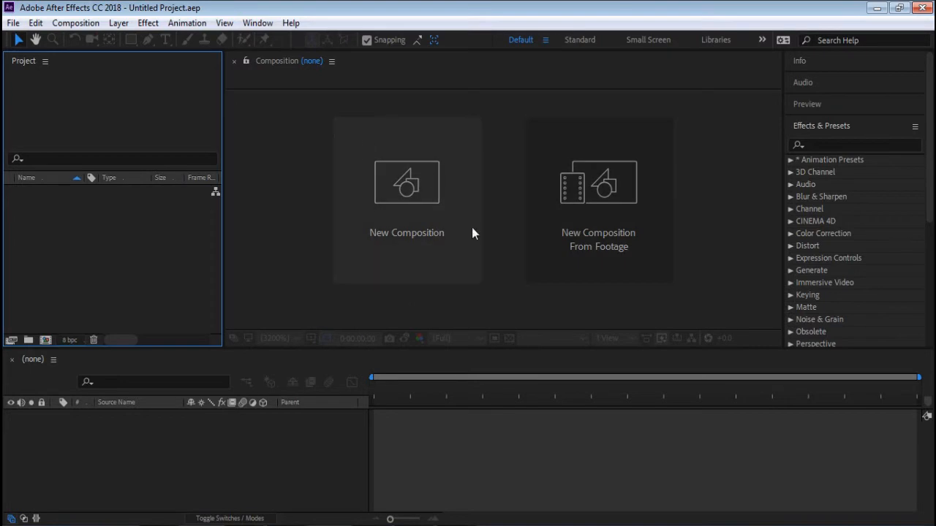
- Create a new composition named subscribe with the HDTV 1080 29.97 preset and a duration of 0;00;04;00
click(404, 232)
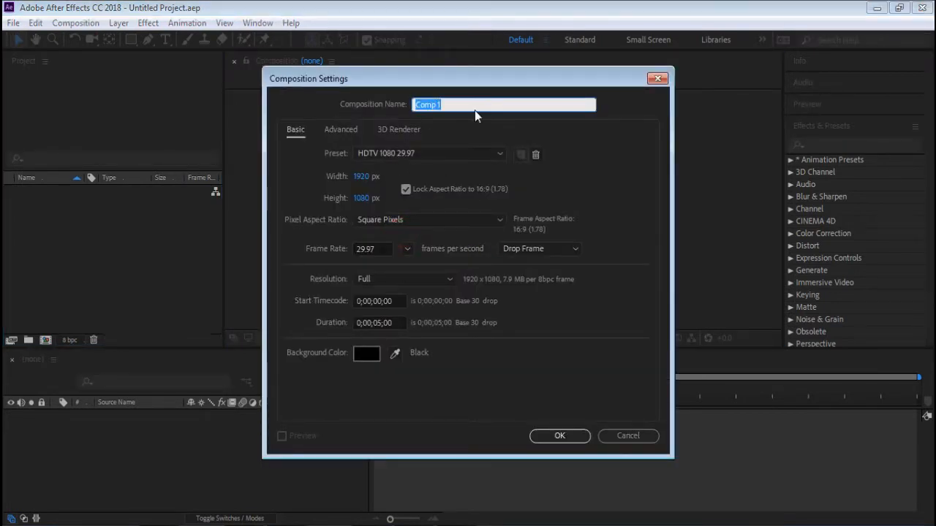
text(s)
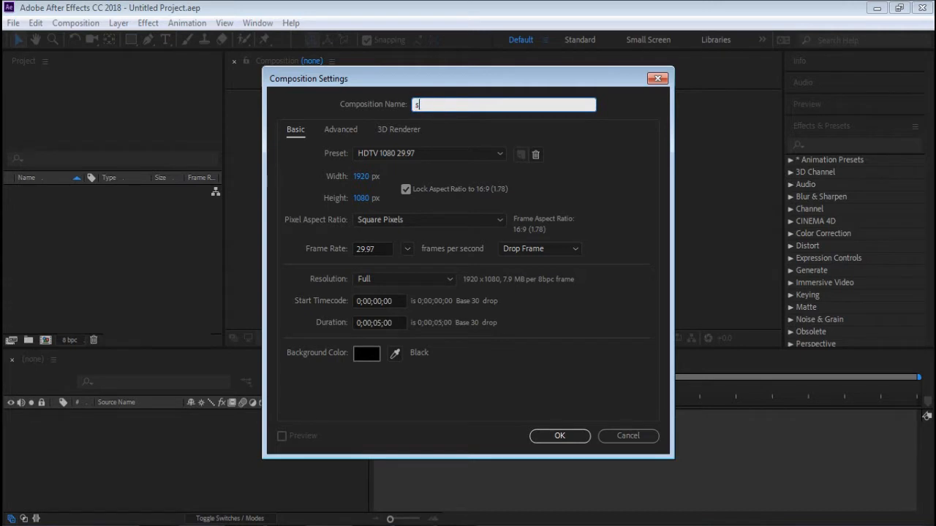
text(ubscribe)
click(412, 154)
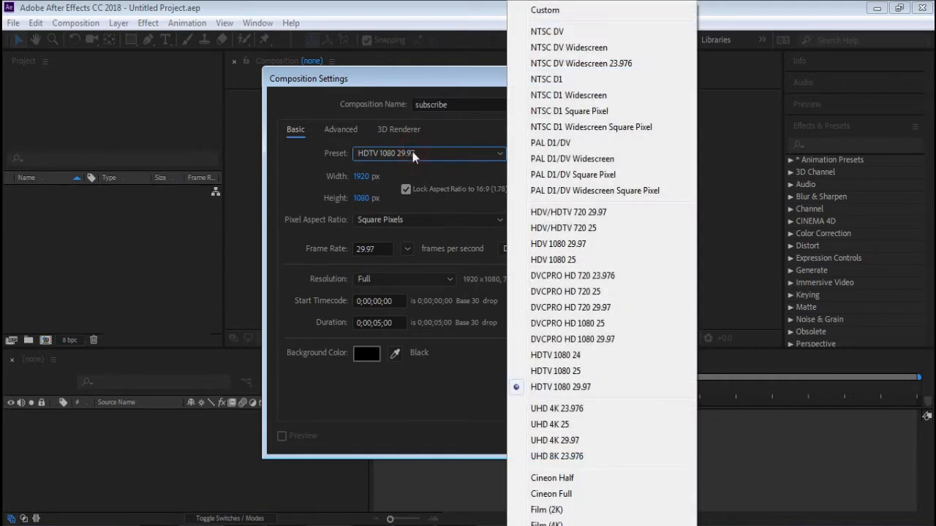
click(412, 154)
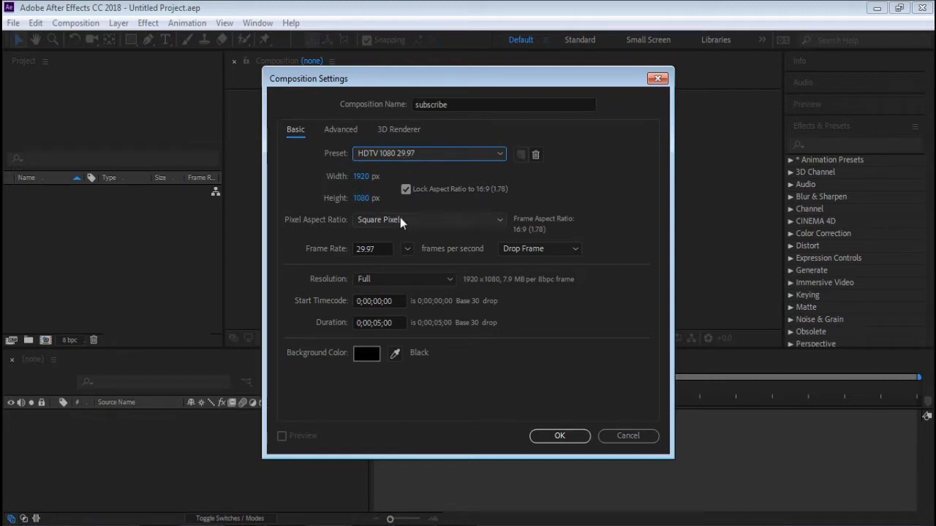
click(380, 323)
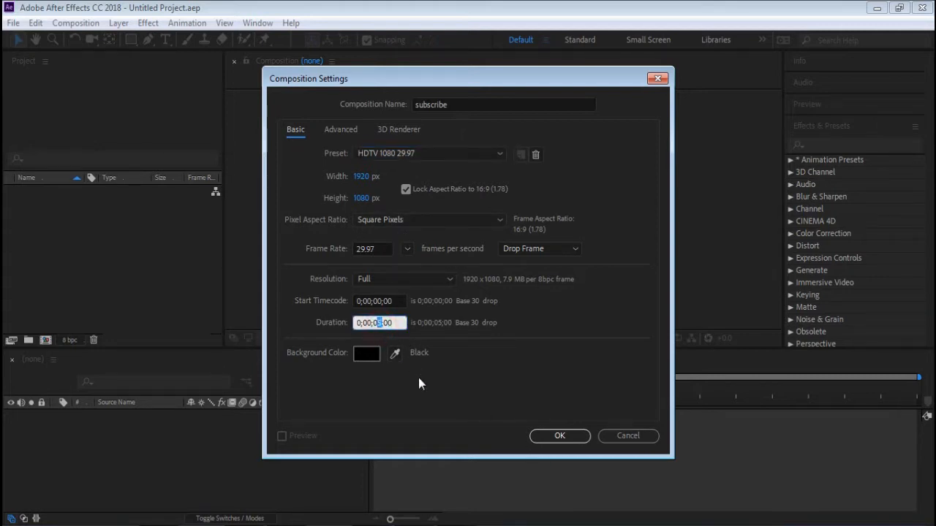
text(4)
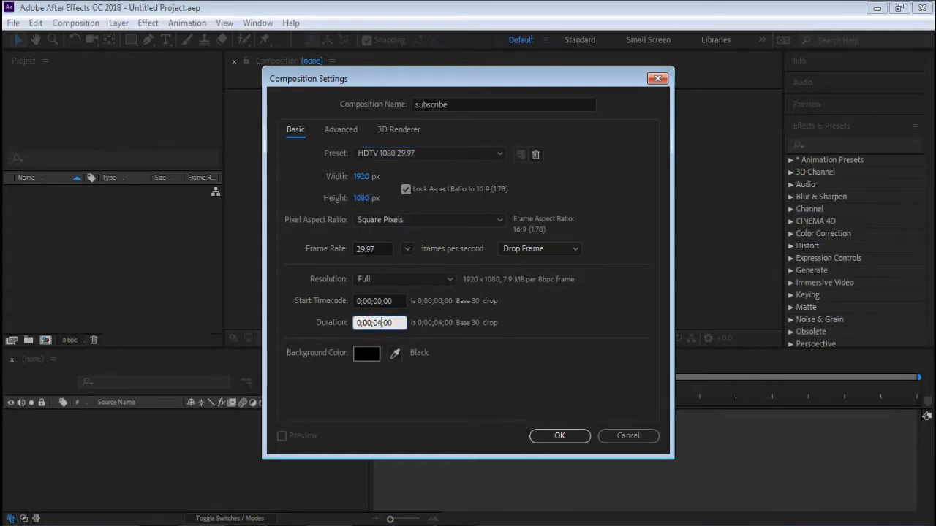
click(559, 437)
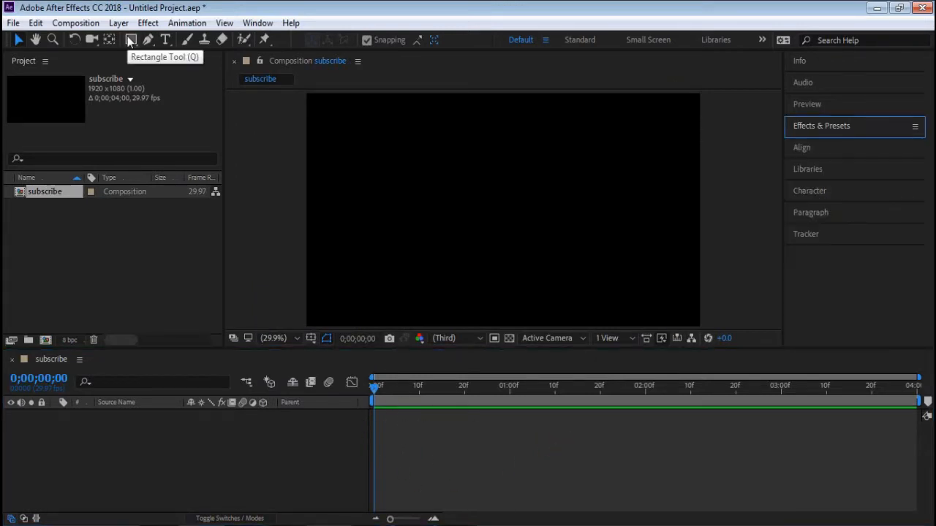
- Draw a rectangle about 702 by 308 px in the middle of the composition and fill it with light grey CBCBCB
click(129, 42)
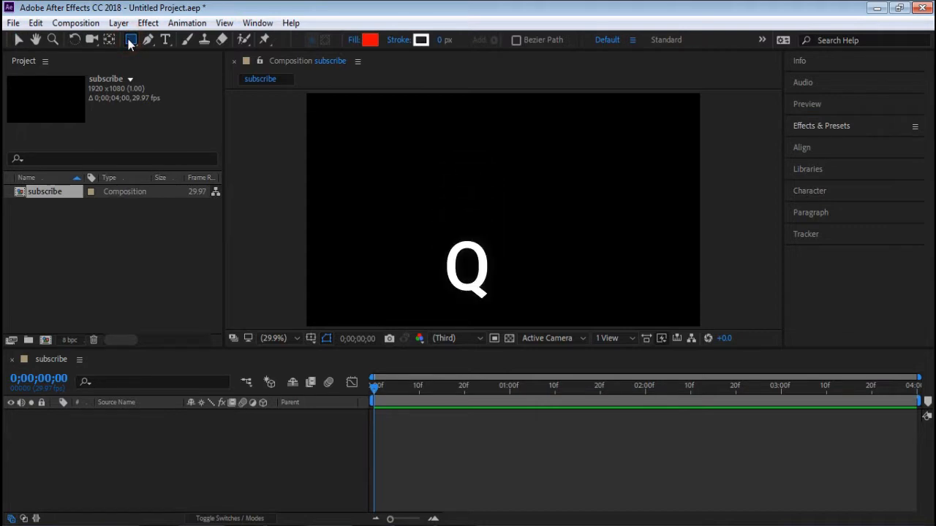
key(ctrl+5)
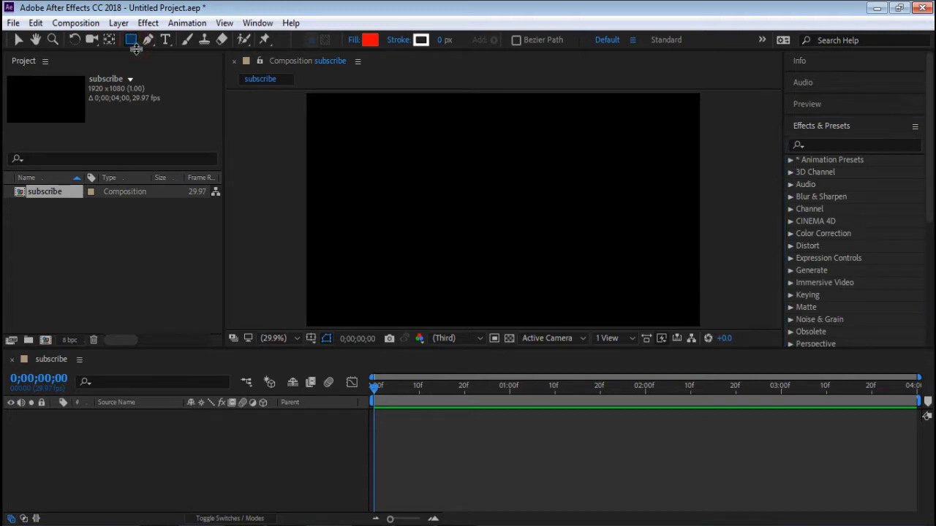
click(137, 48)
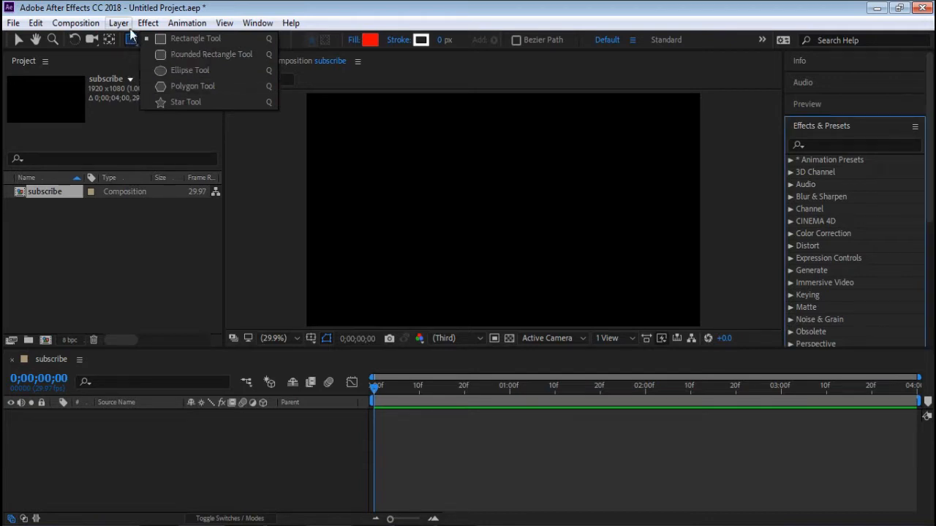
click(185, 36)
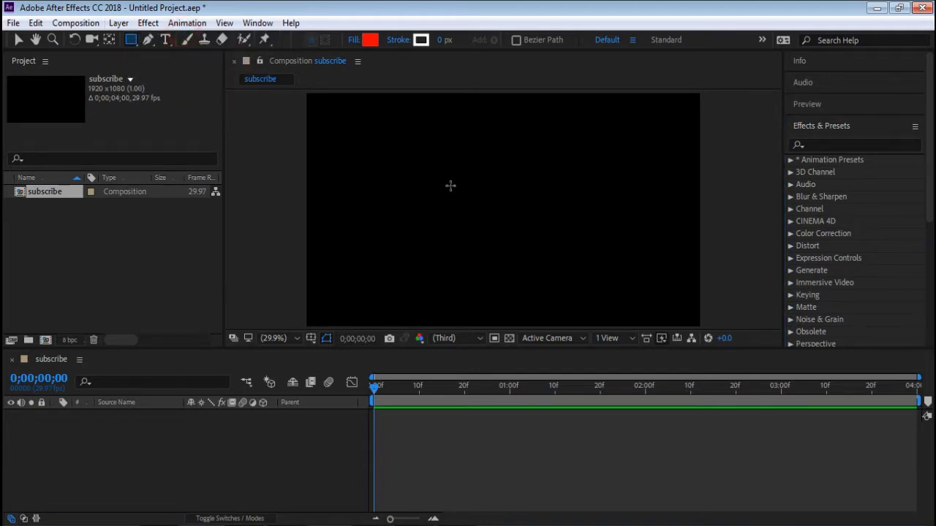
mouse_move(429, 179)
mouse_down()
mouse_move(522, 240)
mouse_move(574, 247)
mouse_up()
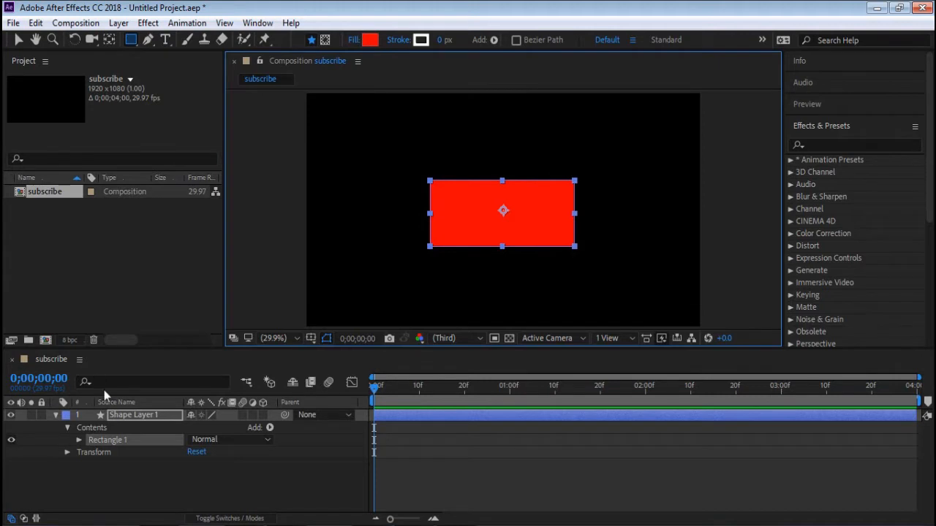
click(370, 41)
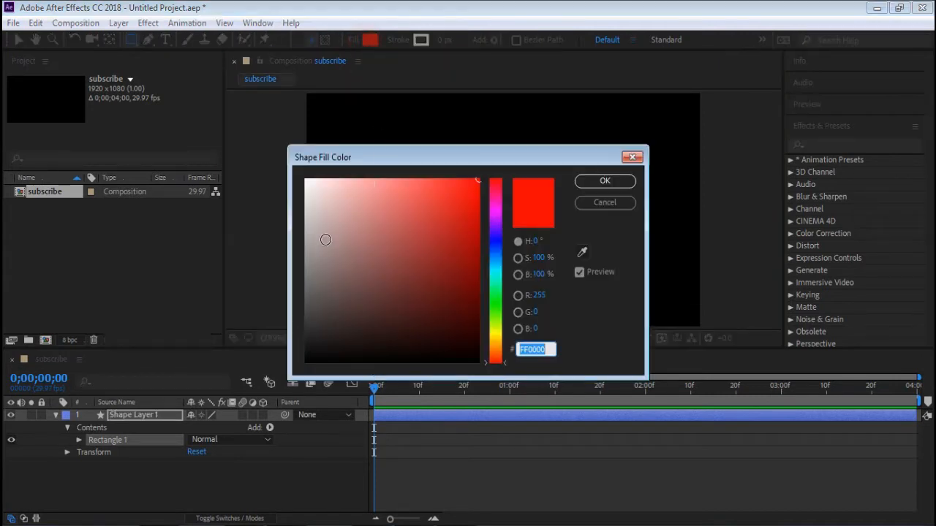
drag(323, 244, 305, 216)
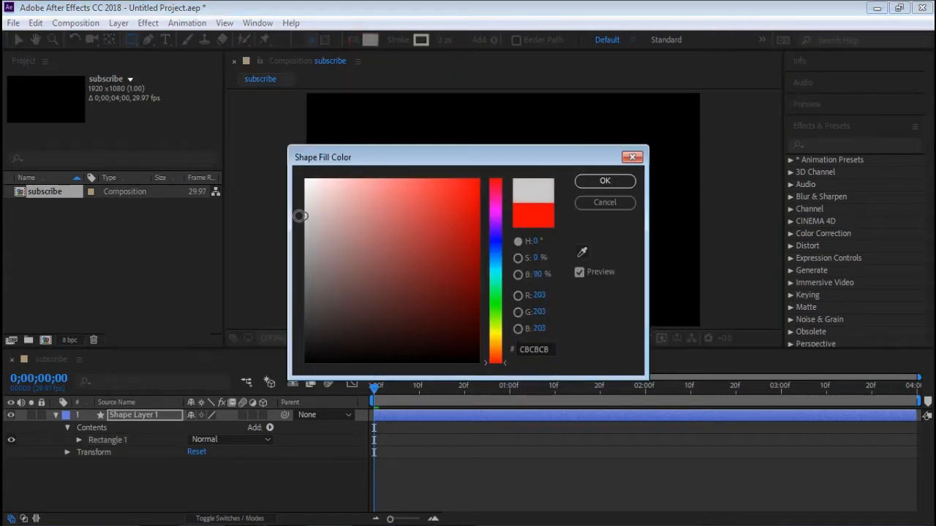
click(603, 182)
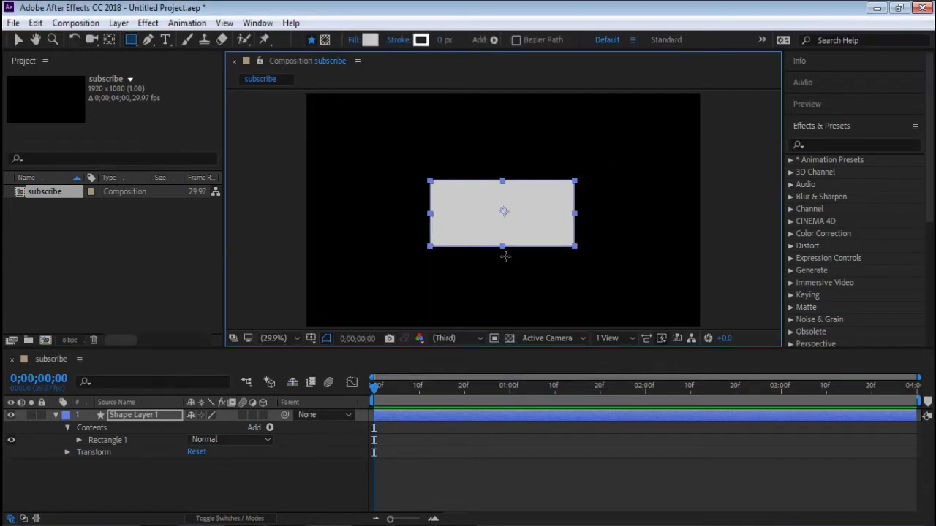
- Unlink the rectangle path's size proportions and set its size to 600 by 150
click(55, 415)
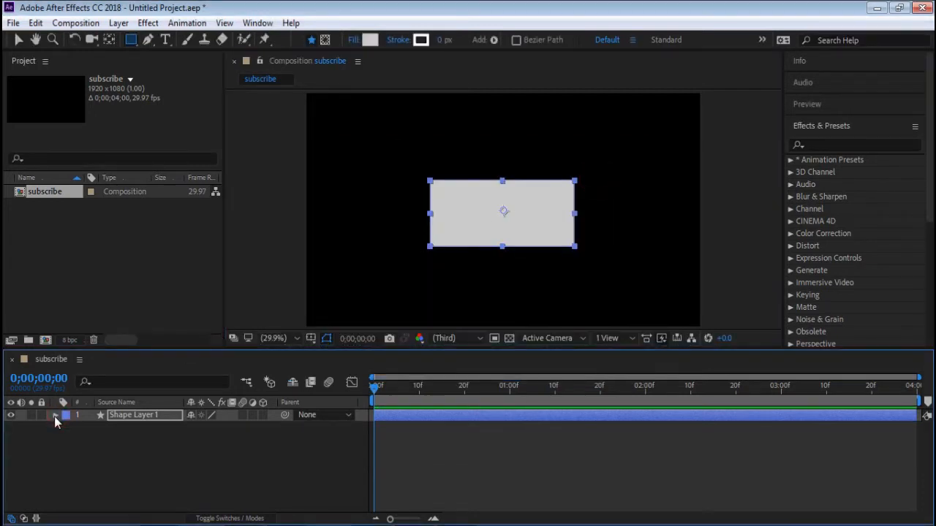
click(56, 415)
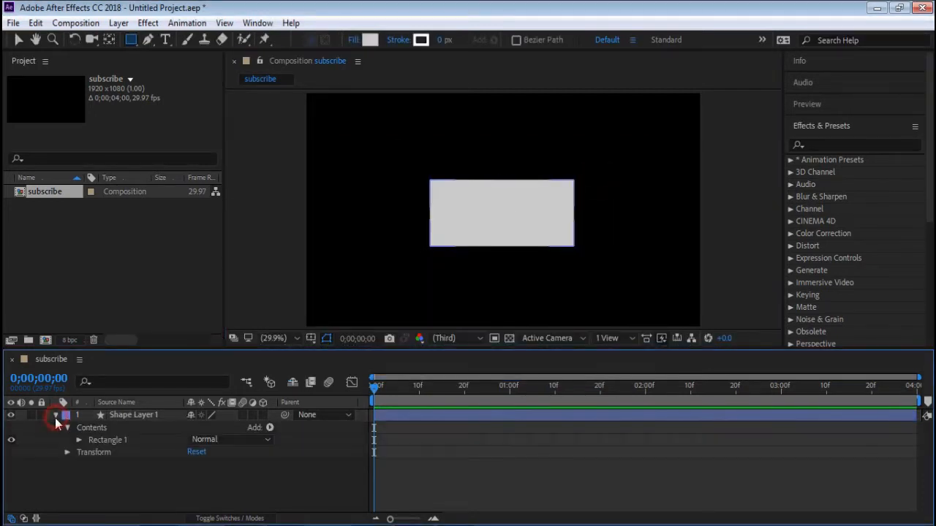
click(79, 441)
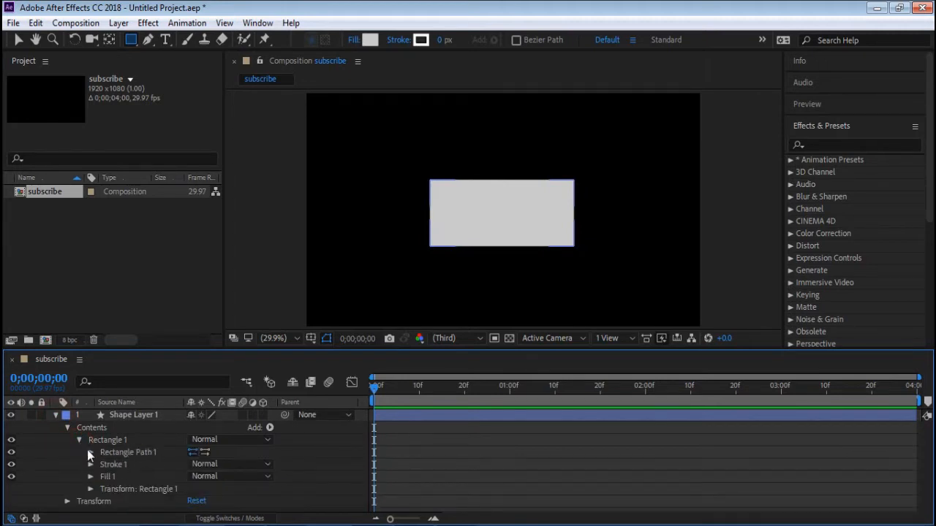
click(90, 453)
click(138, 464)
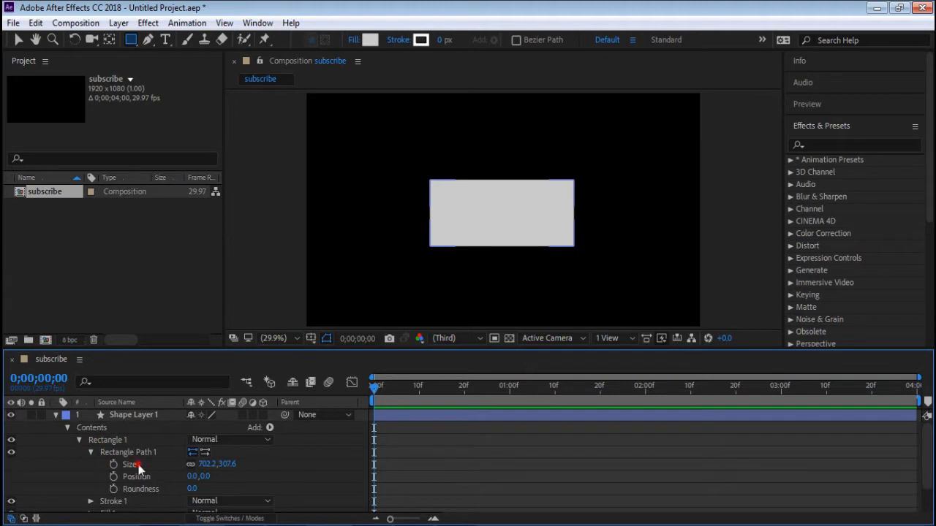
click(191, 464)
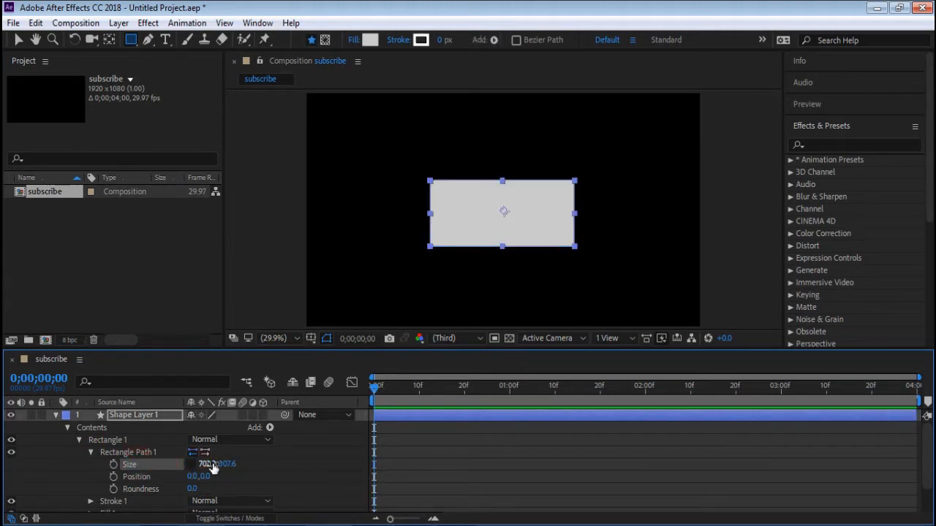
click(209, 464)
text(600)
click(243, 467)
click(221, 461)
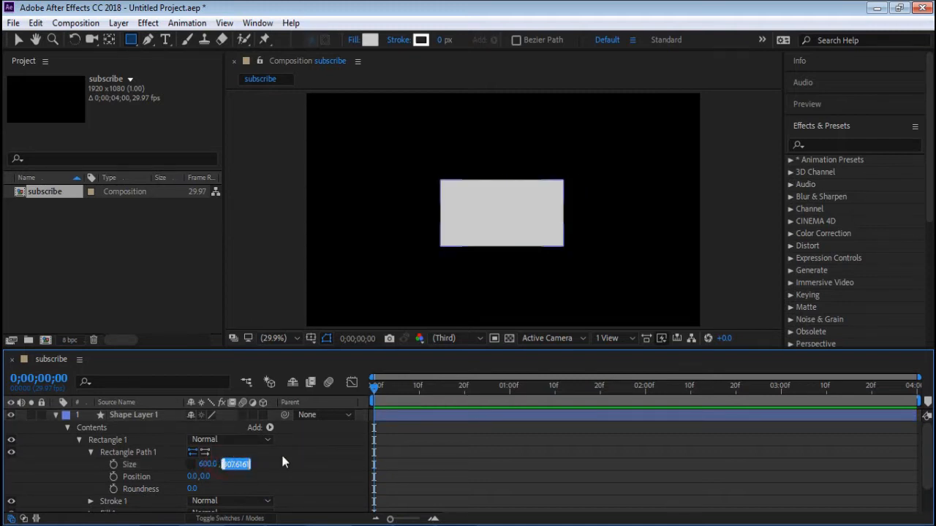
text(150)
key(Return)
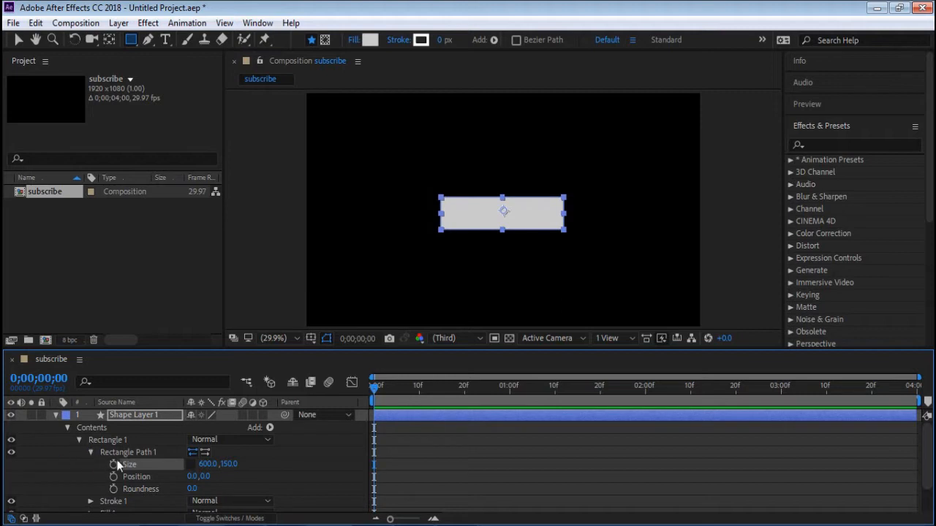
- Change the rectangle's fill to a slightly lighter grey and collapse the shape layer's properties
scroll(124, 499, down, 2)
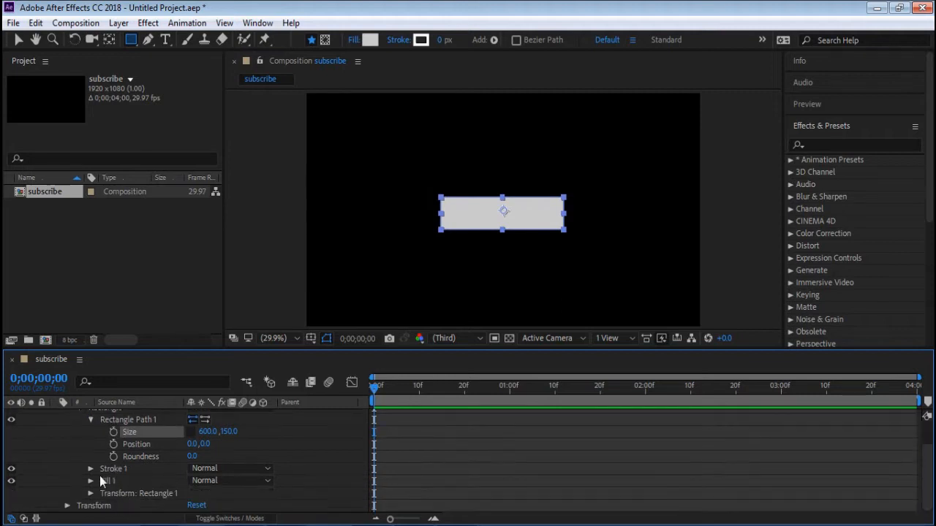
click(90, 482)
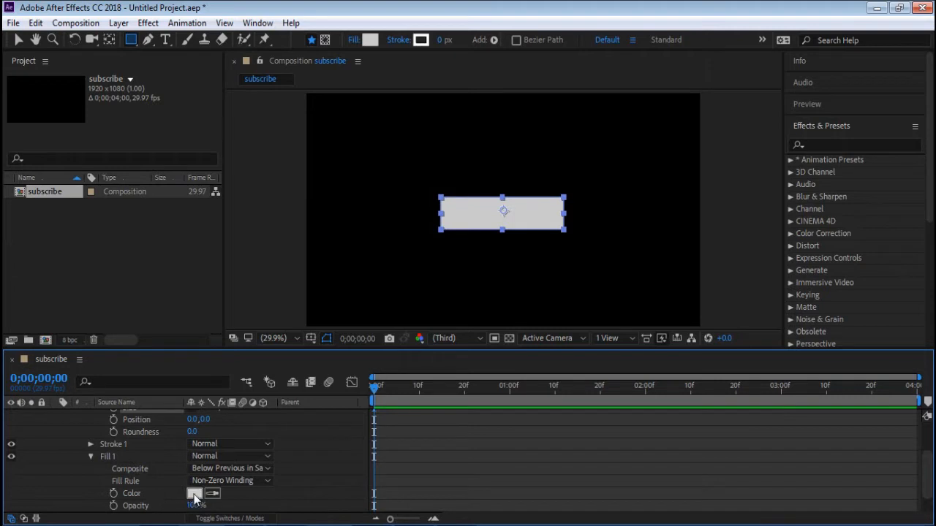
click(195, 496)
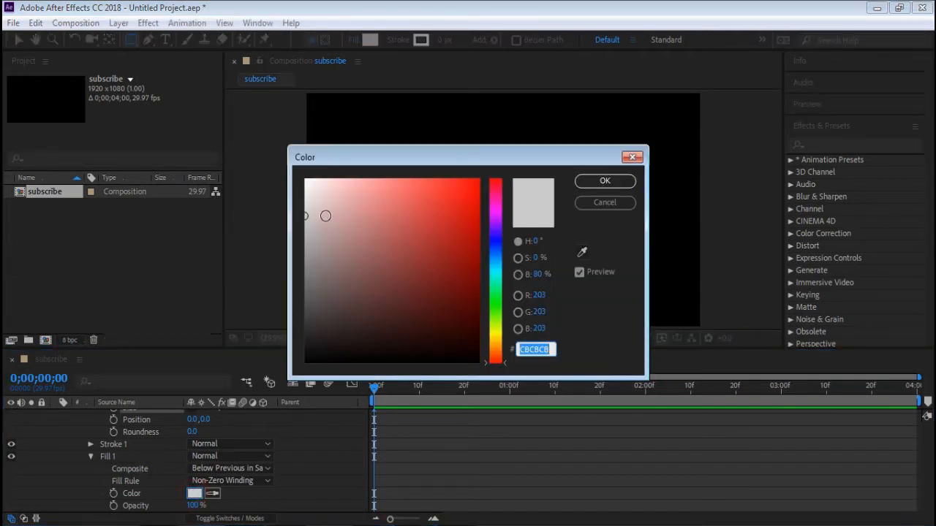
click(303, 212)
click(600, 181)
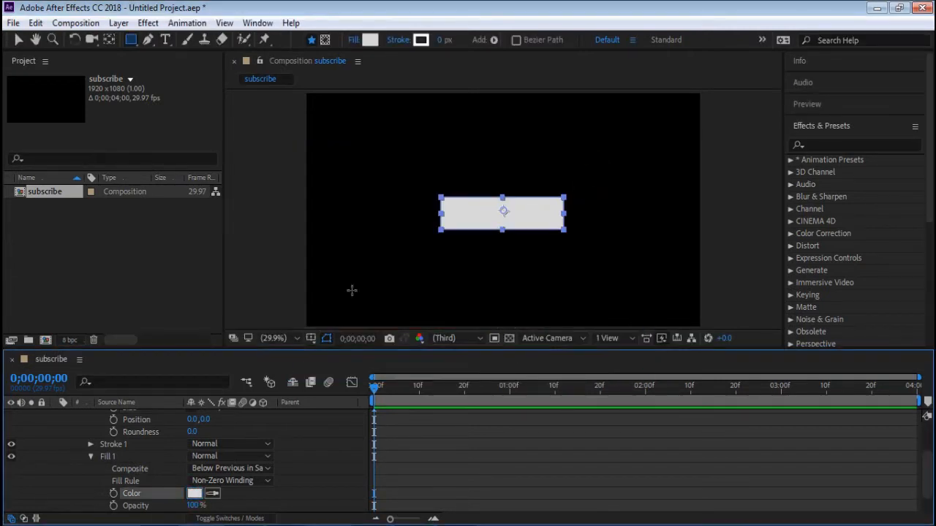
scroll(100, 442, up, 2)
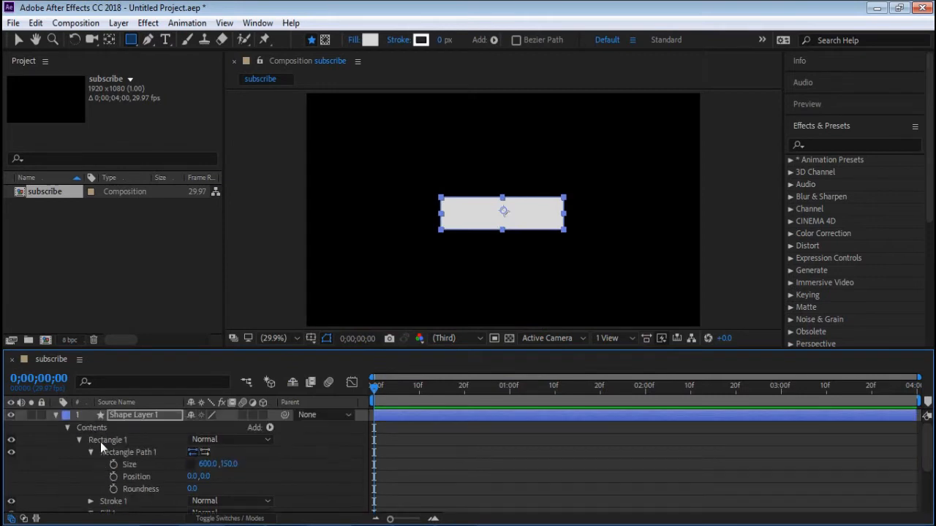
click(57, 415)
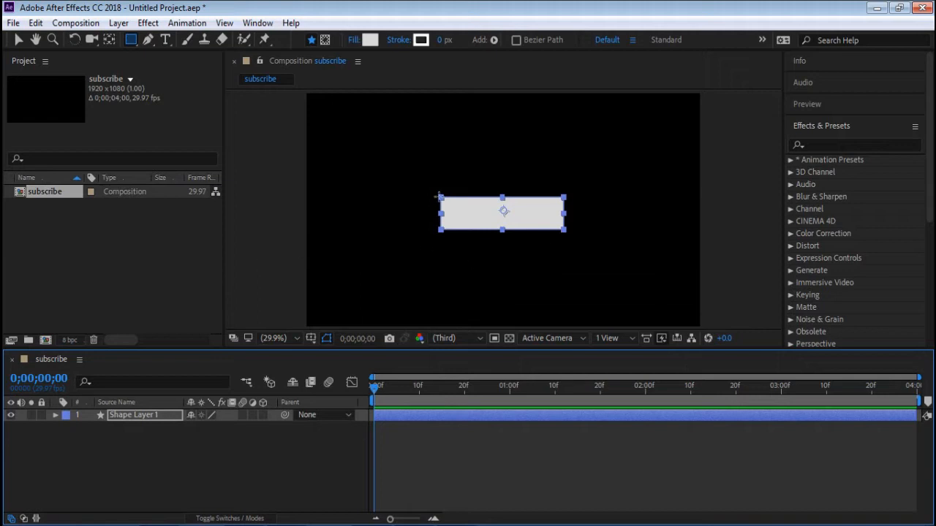
- Show the Align options and centre the rectangle horizontally and vertically in the composition
click(18, 40)
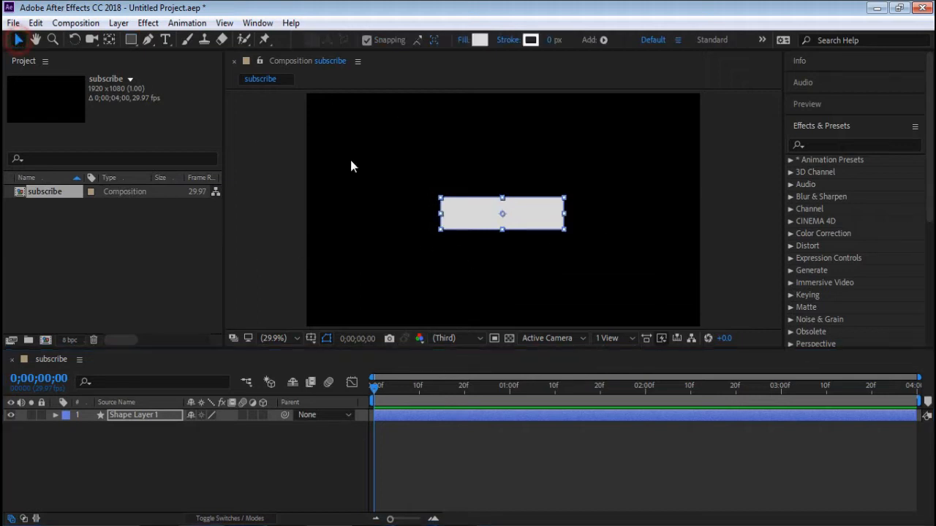
click(503, 188)
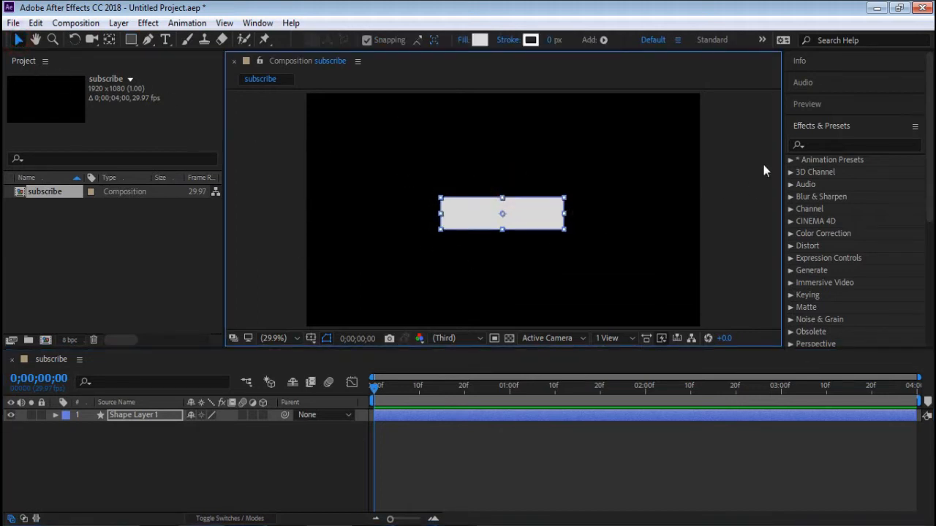
click(838, 128)
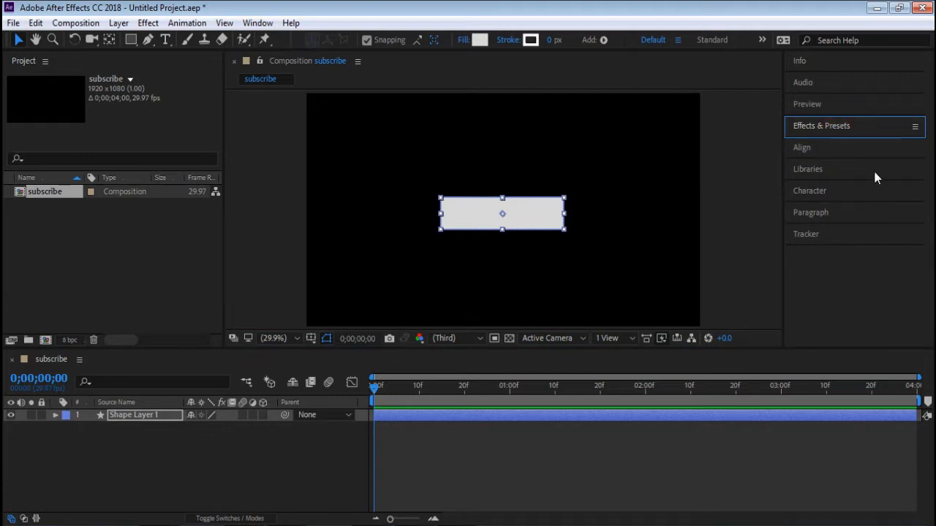
click(842, 147)
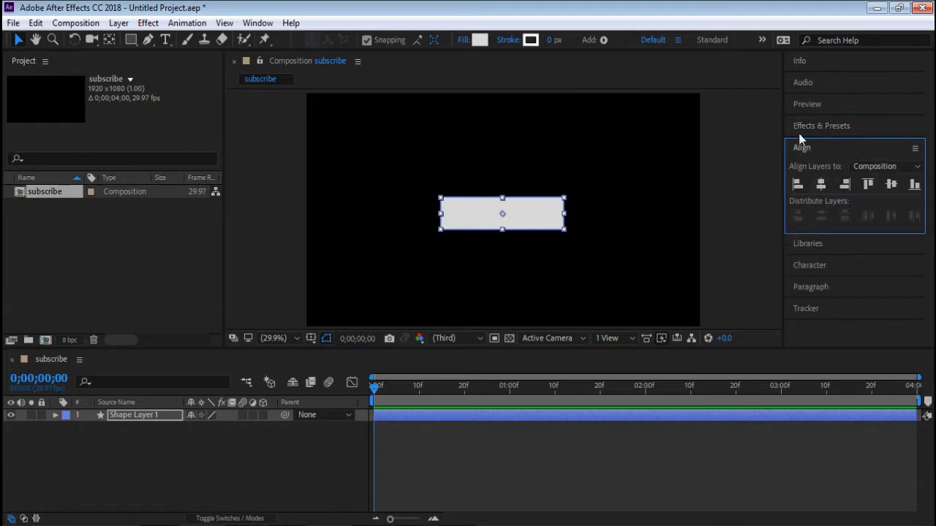
click(848, 152)
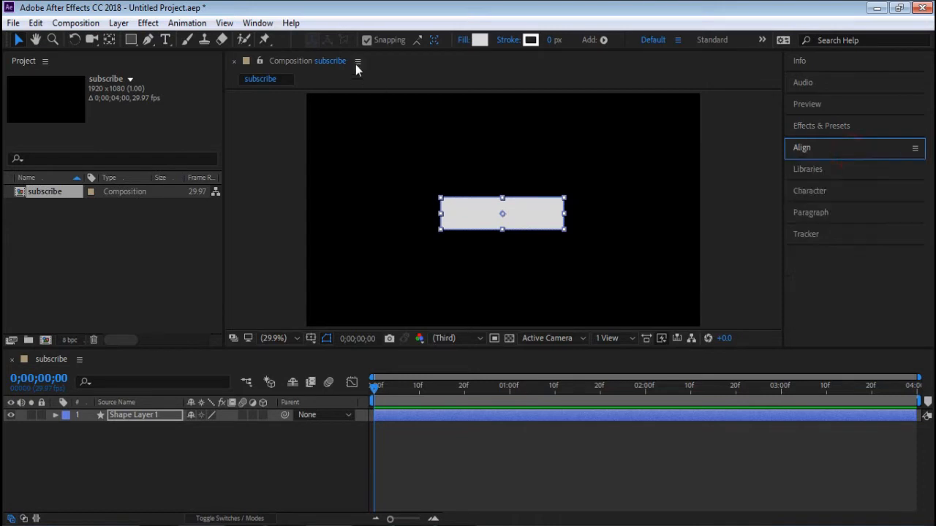
click(255, 23)
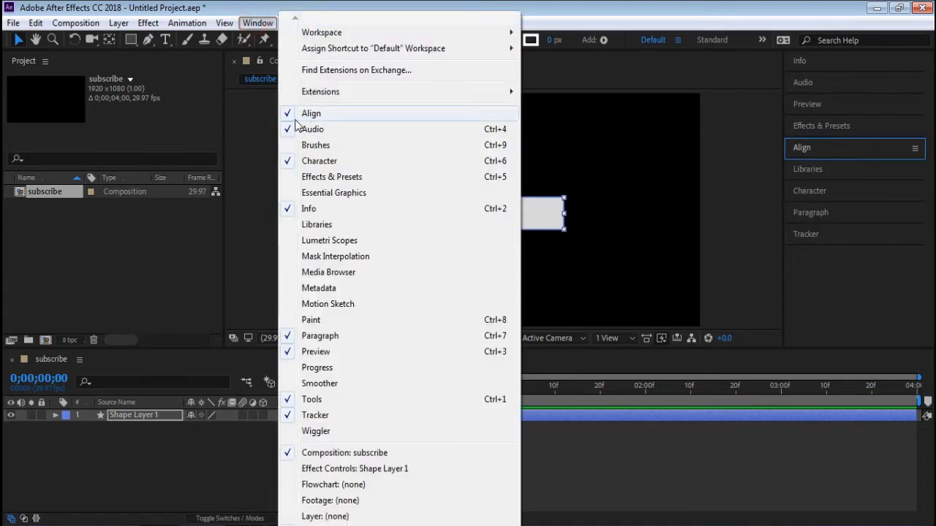
click(310, 114)
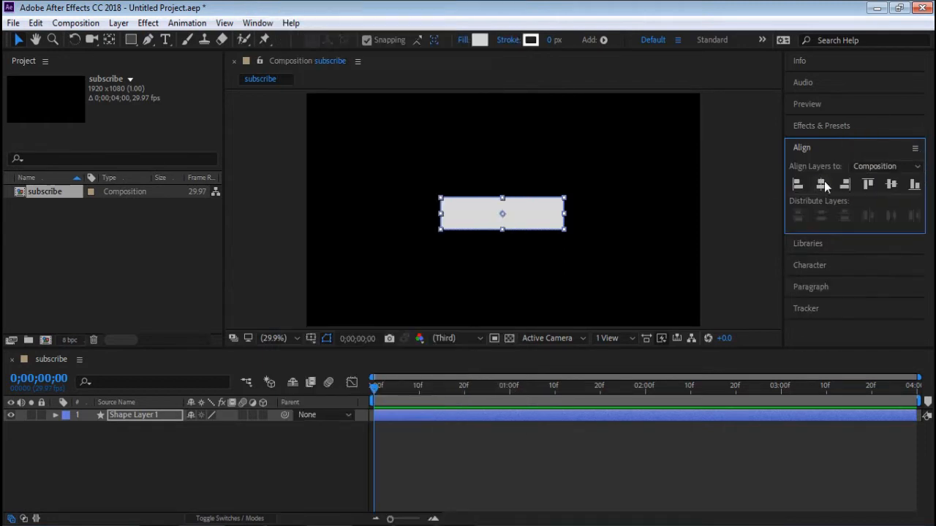
click(824, 182)
click(891, 185)
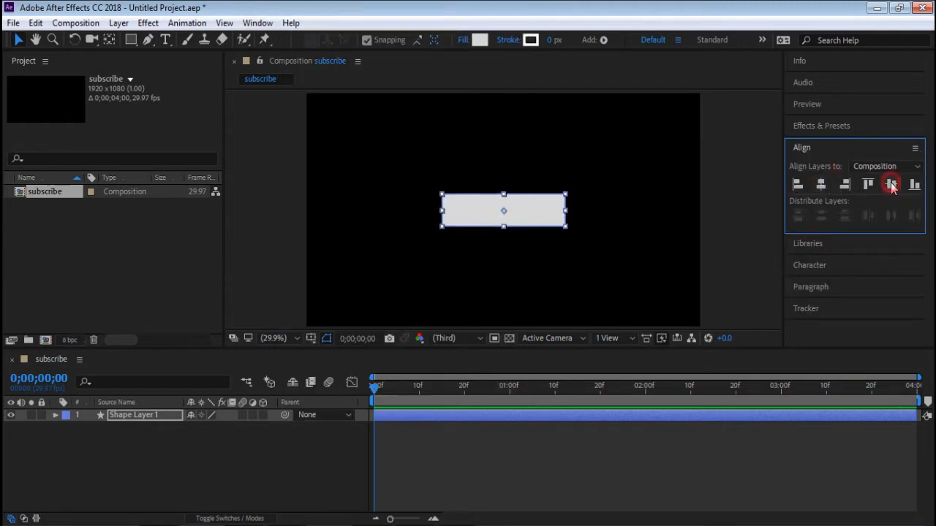
- Move the rectangle to the lower-left area of the composition and realign it to the centre on both axes
drag(521, 211, 397, 268)
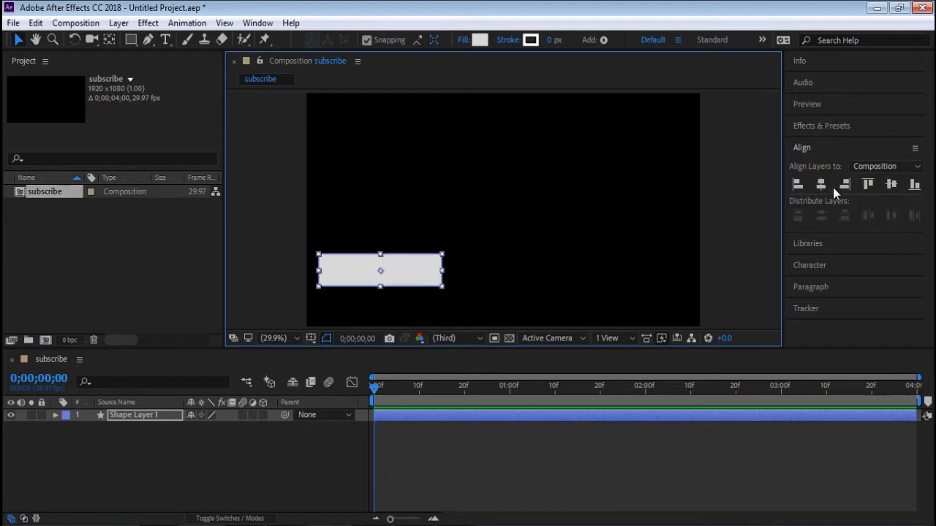
click(821, 185)
click(891, 185)
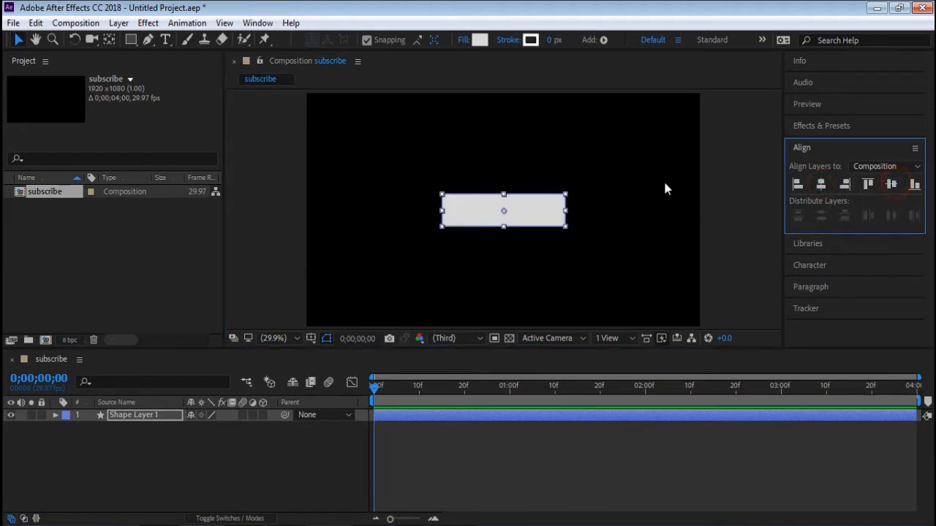
- With snapping enabled, move the rectangle's anchor point to the middle of its left edge
click(571, 267)
click(495, 213)
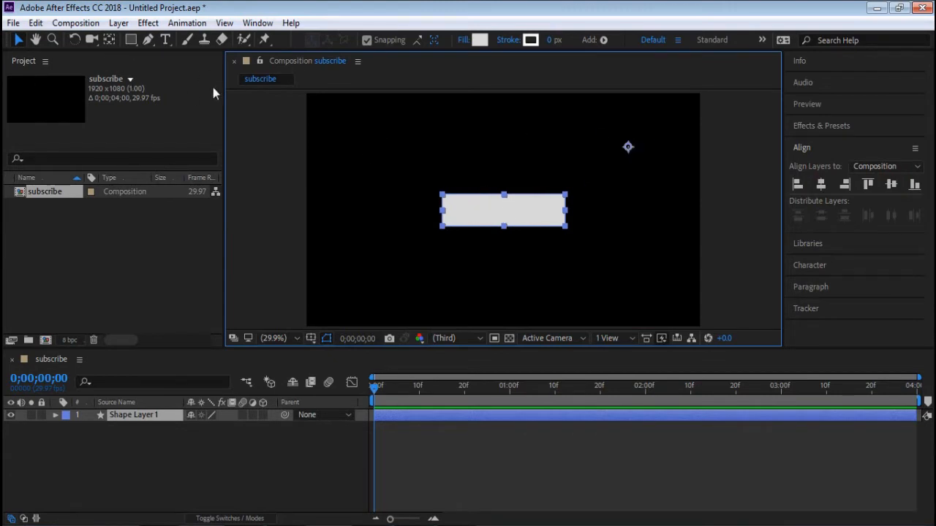
click(108, 40)
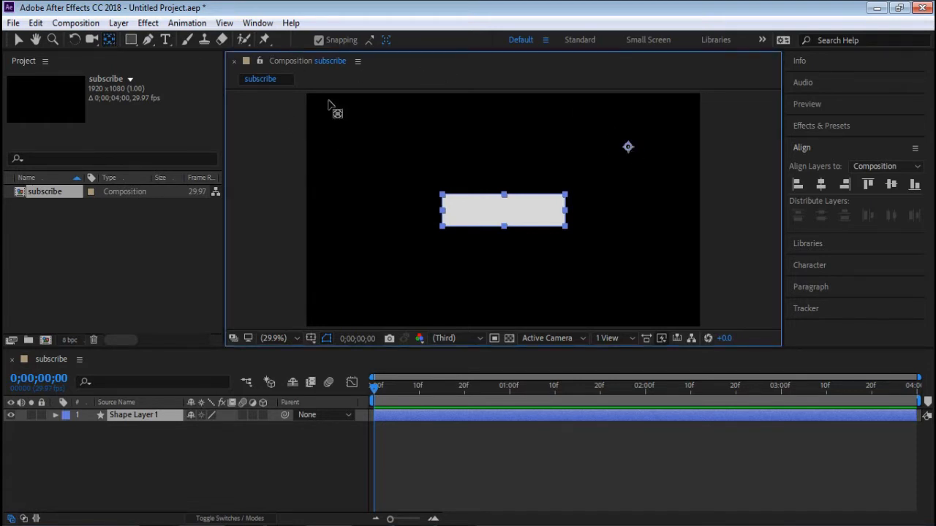
click(318, 39)
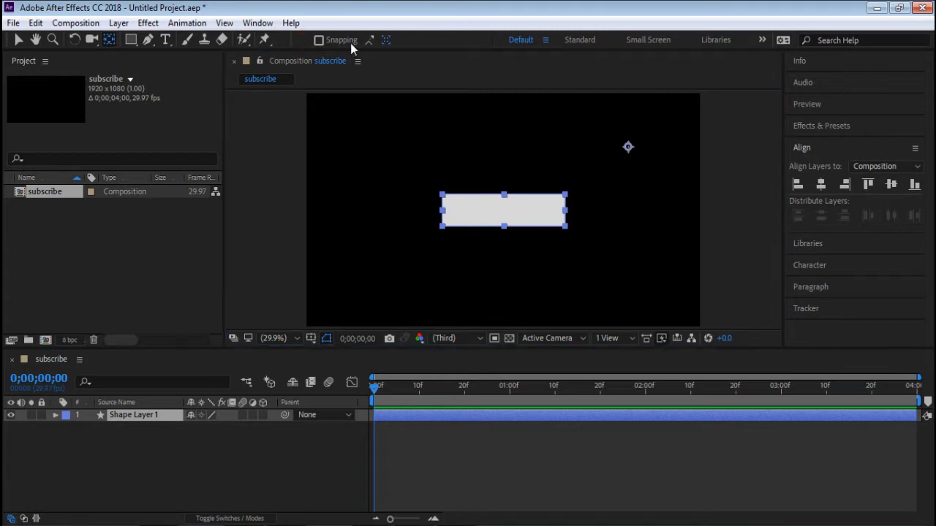
click(318, 41)
drag(628, 147, 443, 210)
click(318, 41)
click(515, 164)
click(318, 40)
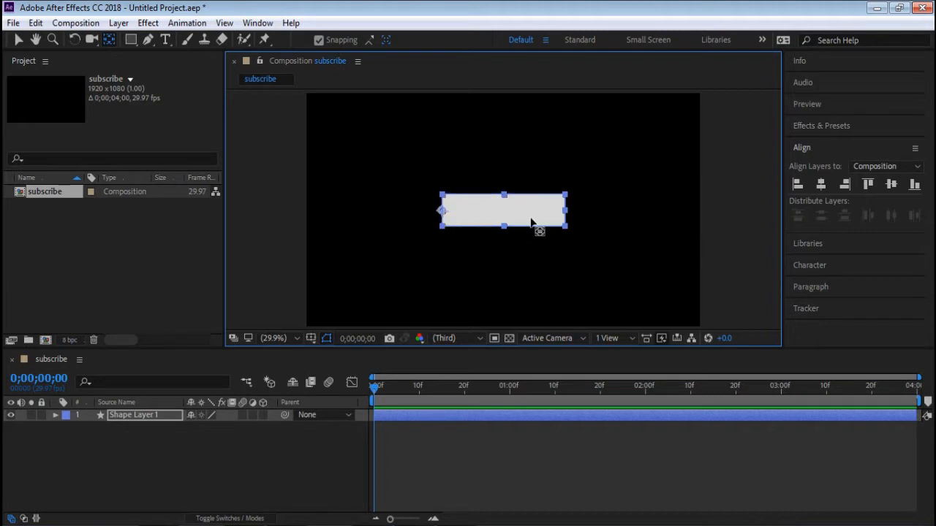
click(18, 39)
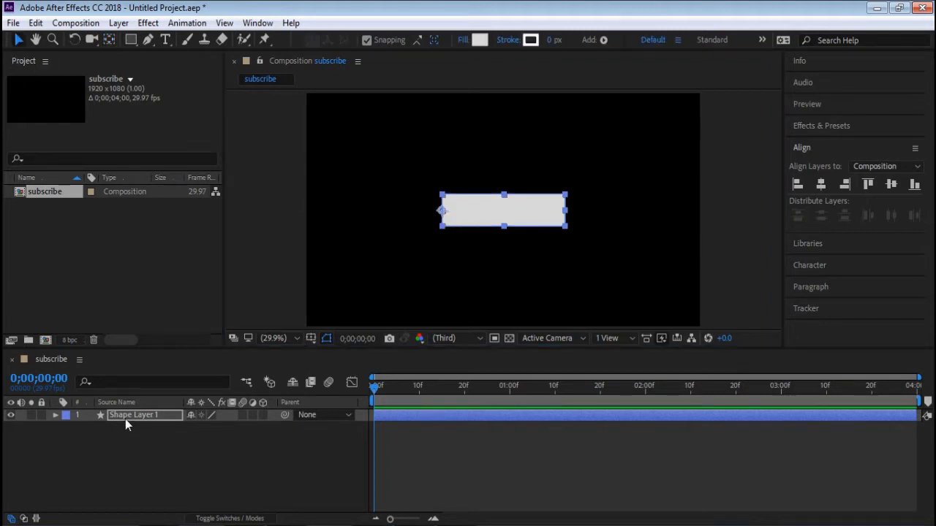
- Reveal the shape layer's Scale property and add a Scale keyframe at 0;00;01;00
click(92, 428)
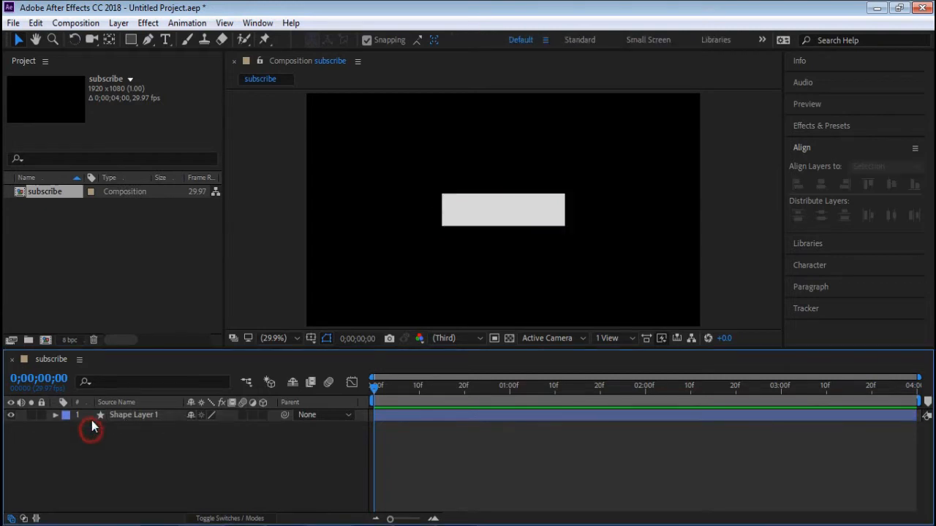
click(155, 414)
key(s)
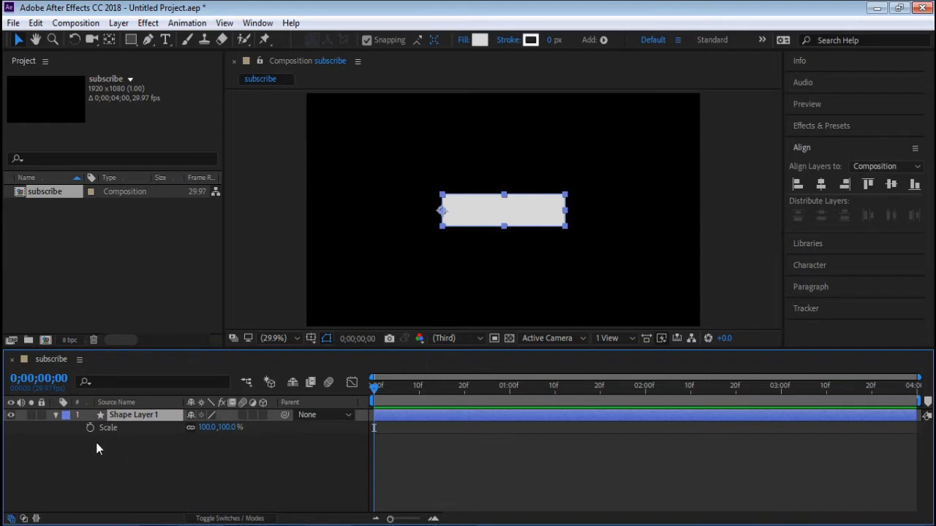
click(509, 386)
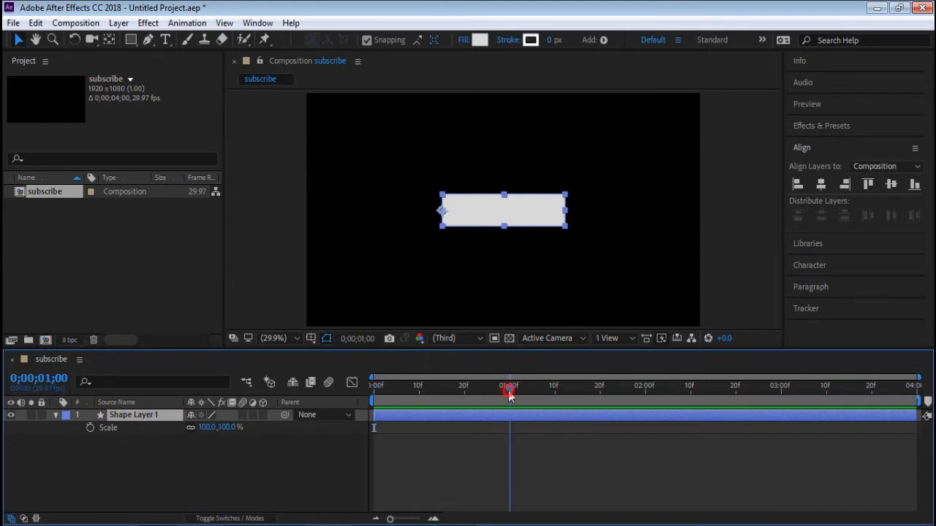
click(91, 428)
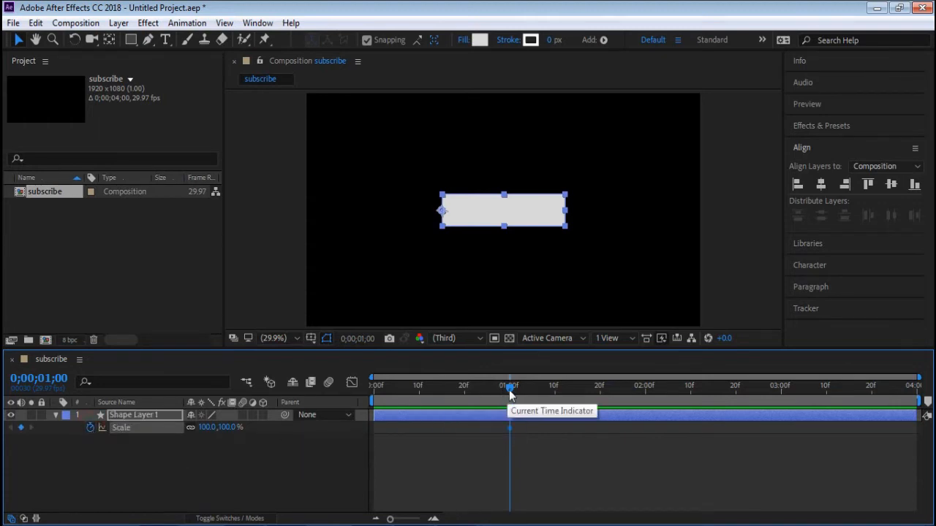
- At 0;00;00;00, unlink the Scale proportions with horizontal scale 0%, and scrub through the first second to preview it
drag(509, 387, 344, 384)
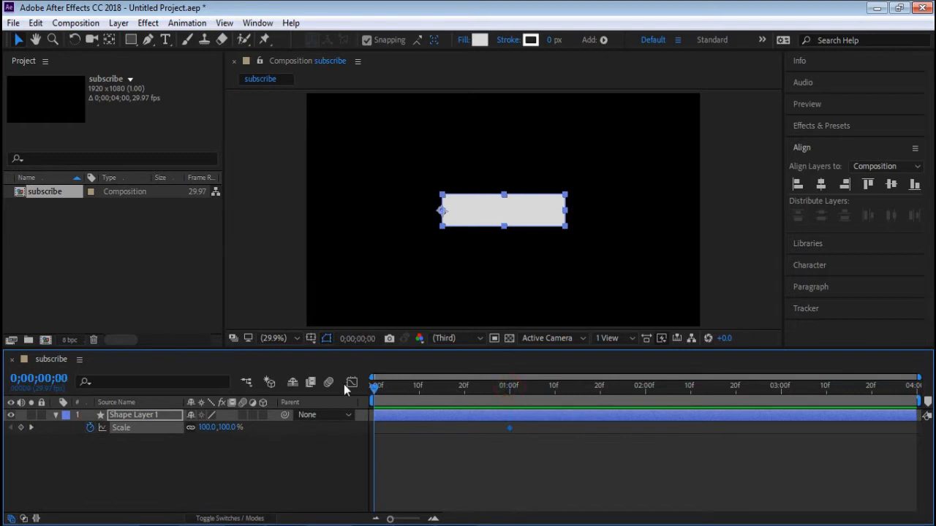
click(206, 429)
click(209, 430)
text(0)
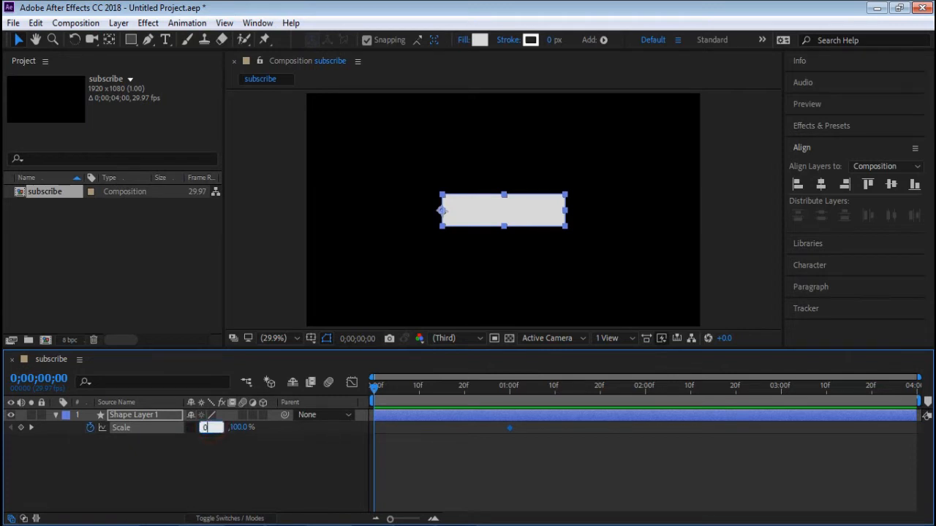
click(234, 456)
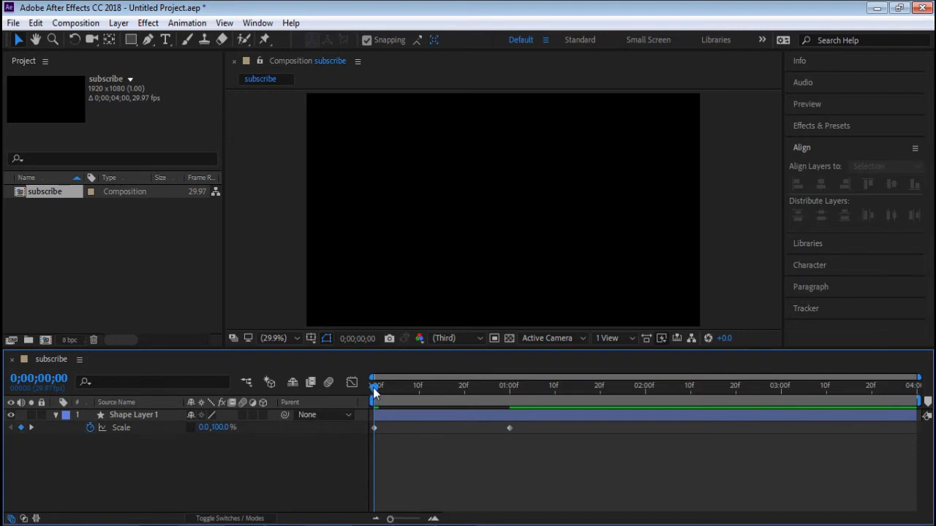
mouse_move(372, 387)
mouse_down()
mouse_move(520, 395)
mouse_move(357, 393)
mouse_move(500, 398)
mouse_move(370, 394)
mouse_up()
click(442, 387)
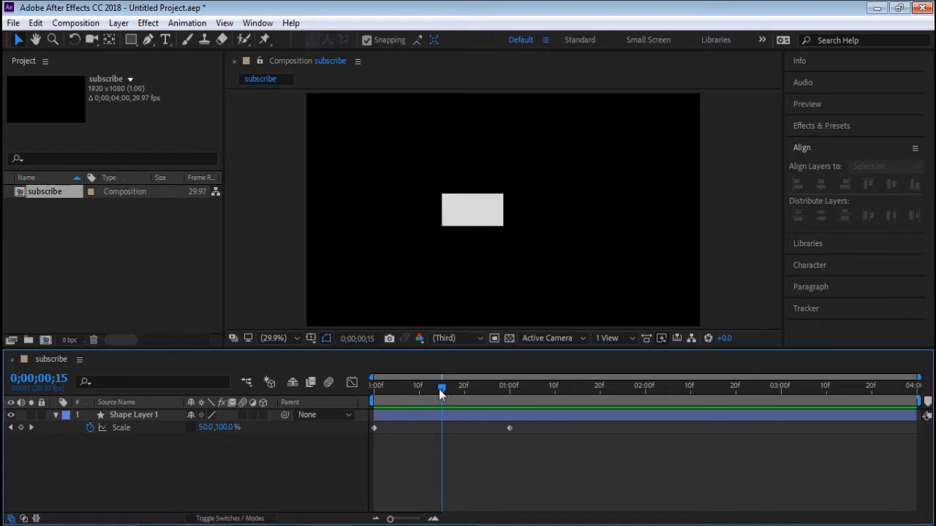
drag(441, 389, 514, 389)
- Move the rectangle's anchor point to the middle of its bottom edge and preview the scale animation from the start
click(520, 211)
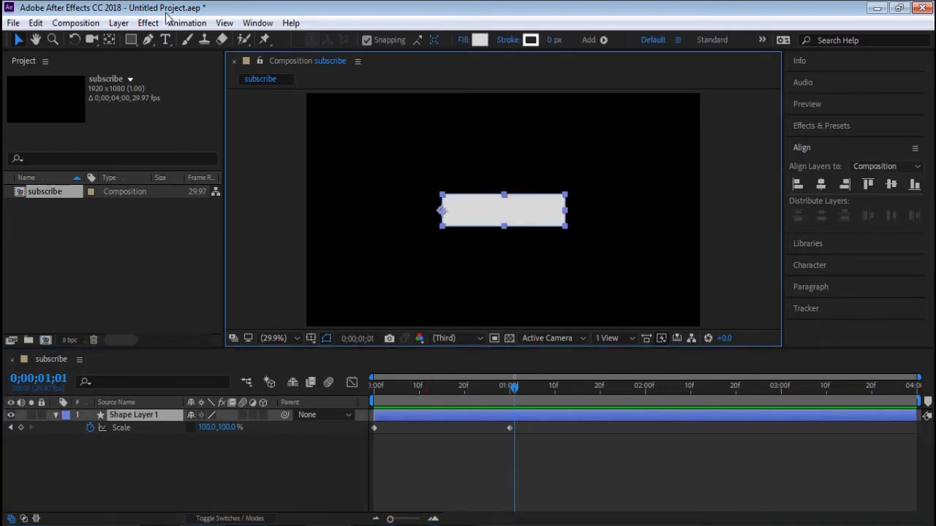
click(111, 41)
drag(441, 212, 504, 227)
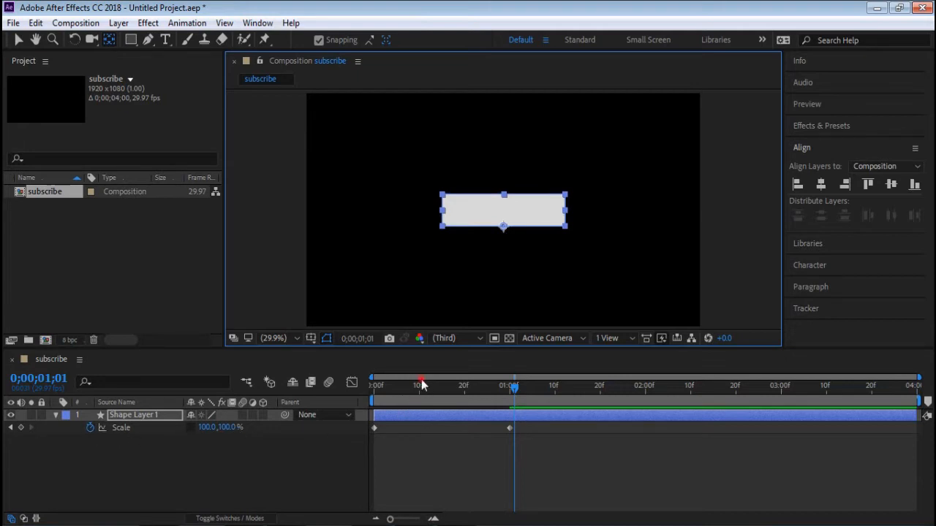
drag(420, 386, 364, 388)
click(375, 428)
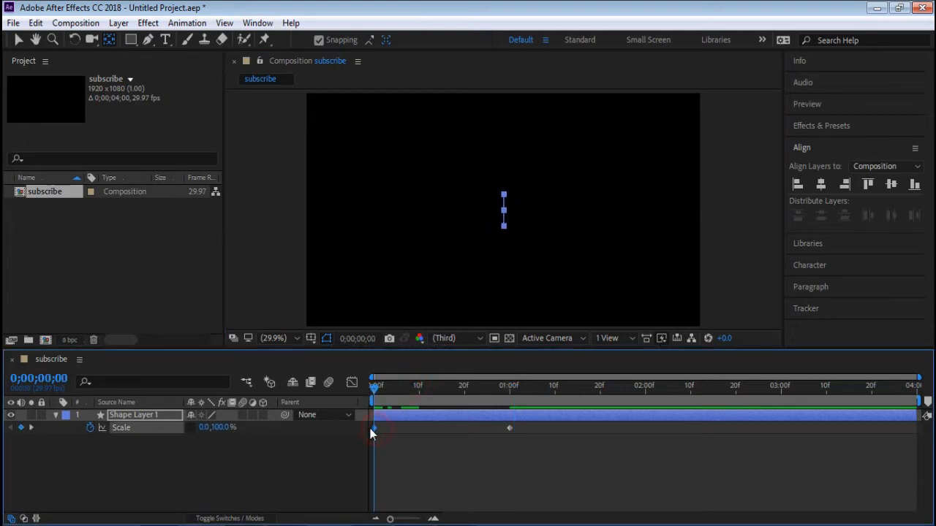
key(space)
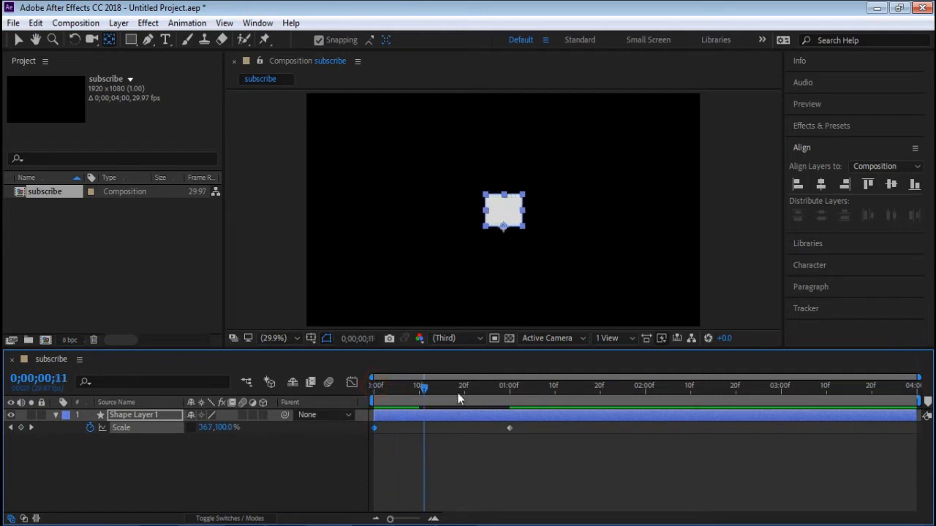
key(space)
- Set the Scale at the 0;00;00;00 keyframe to 100, 0% and preview the vertical reveal
click(203, 430)
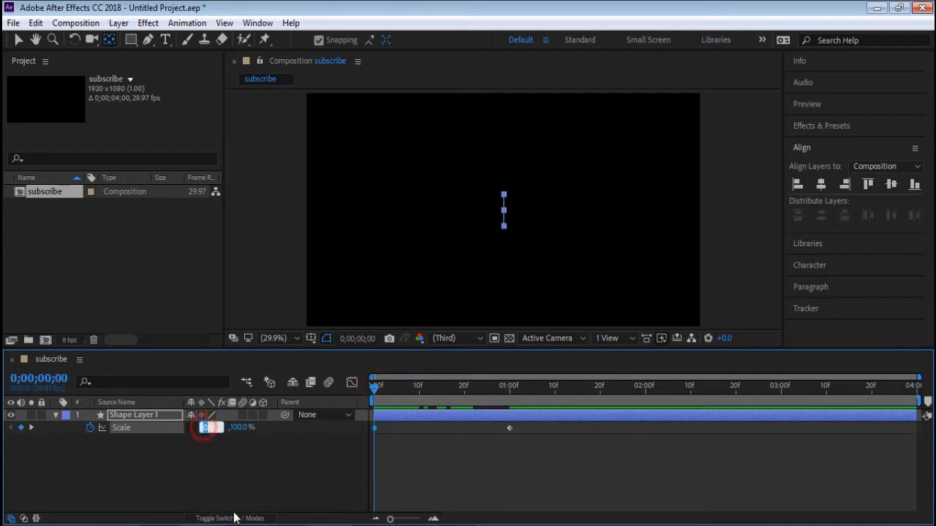
text(0)
click(234, 427)
text(0)
key(Return)
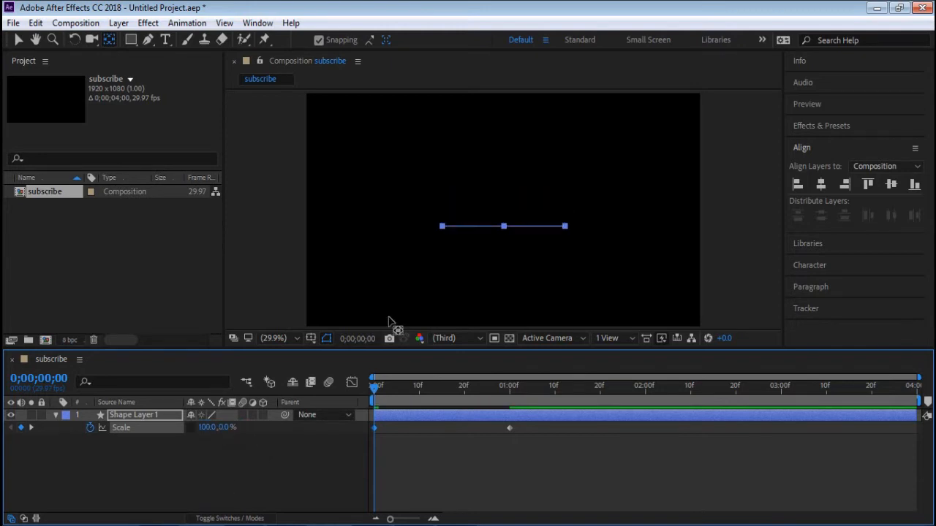
mouse_move(376, 389)
mouse_down()
mouse_move(504, 380)
mouse_move(371, 373)
mouse_up()
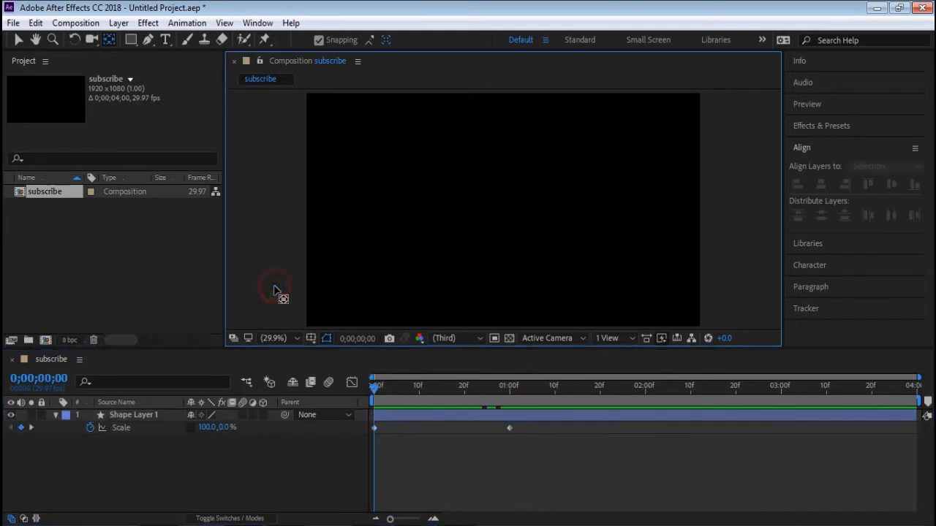
click(275, 288)
click(18, 40)
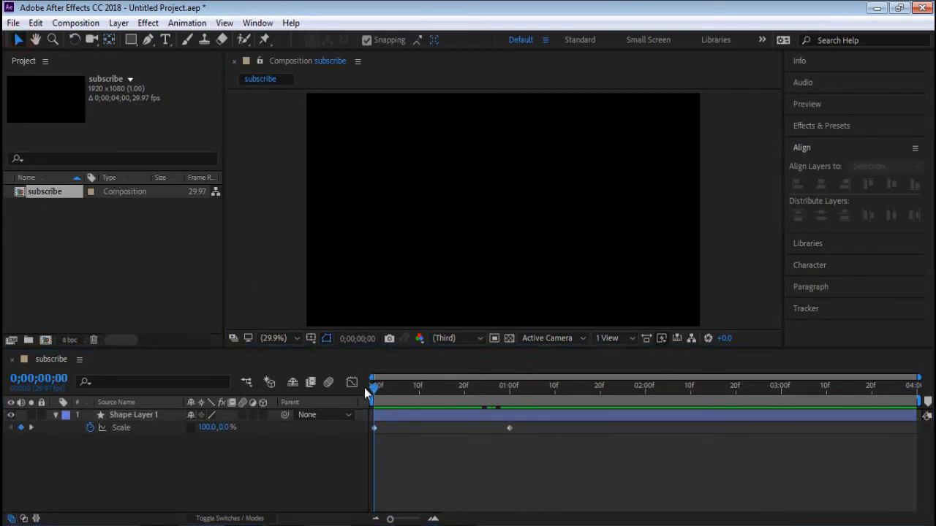
drag(374, 388, 294, 370)
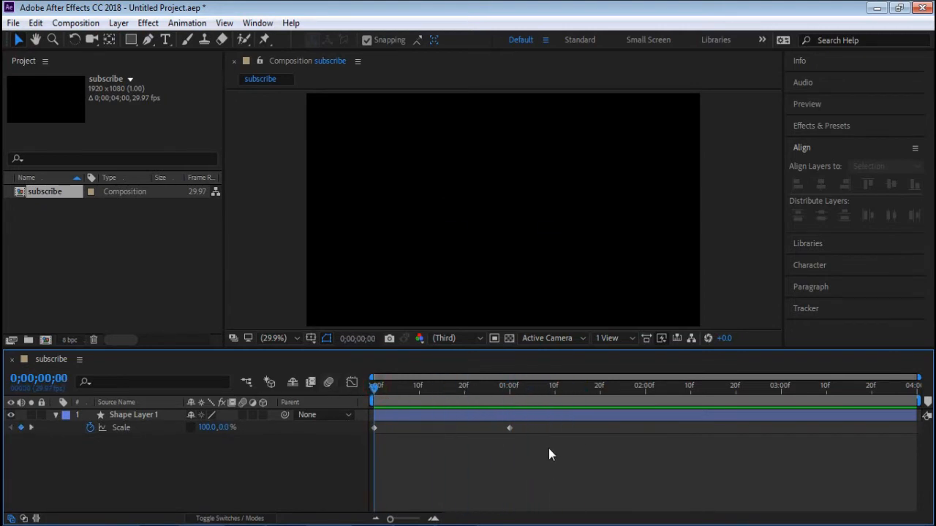
- Set the Scale at the 0;00;00;00 keyframe to 0, 100% and go to the keyframe at 0;00;01;00
click(463, 414)
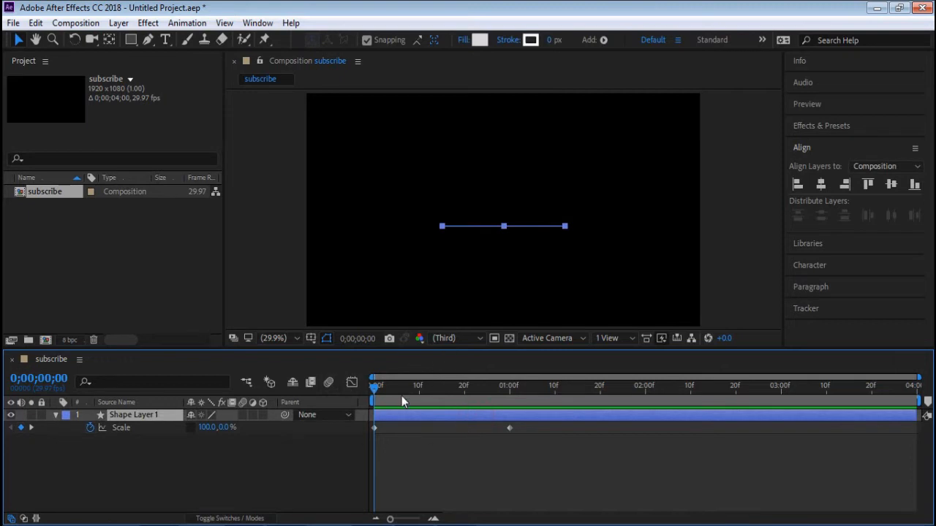
click(205, 427)
click(236, 432)
click(225, 428)
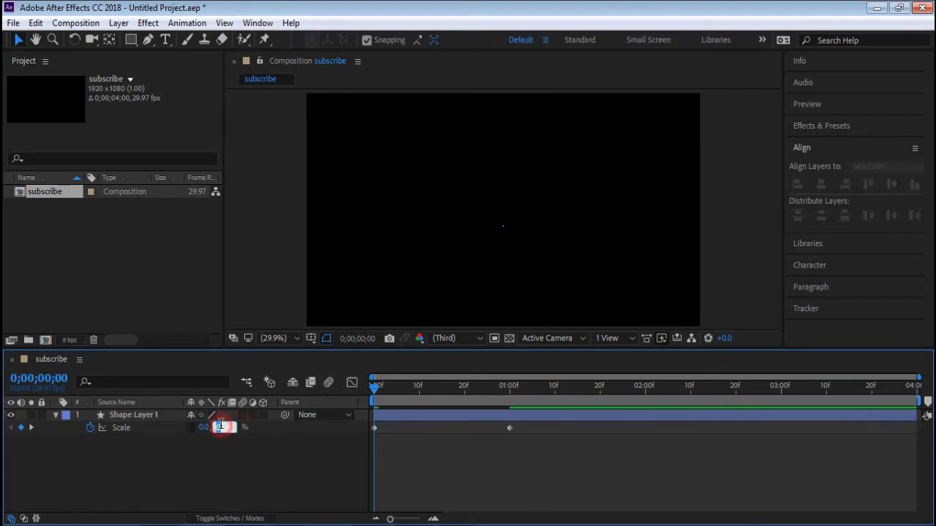
text(100)
key(Return)
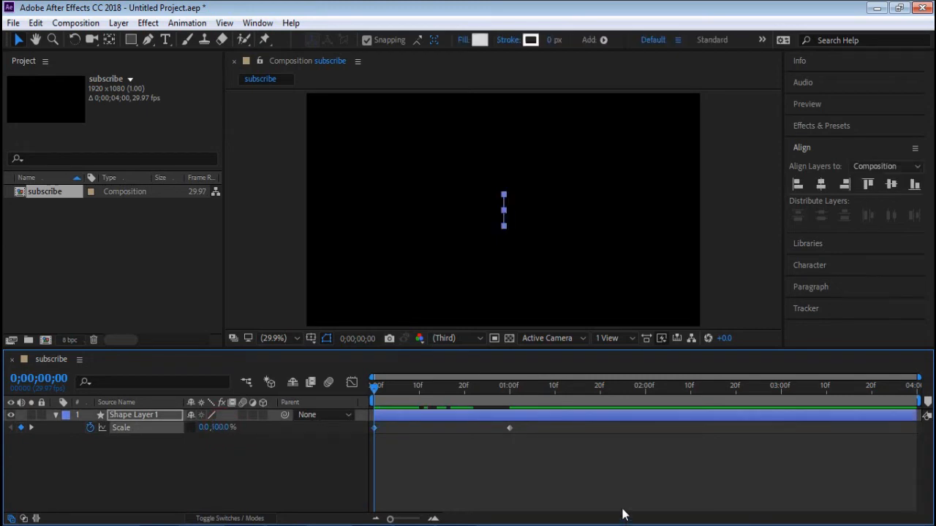
click(32, 427)
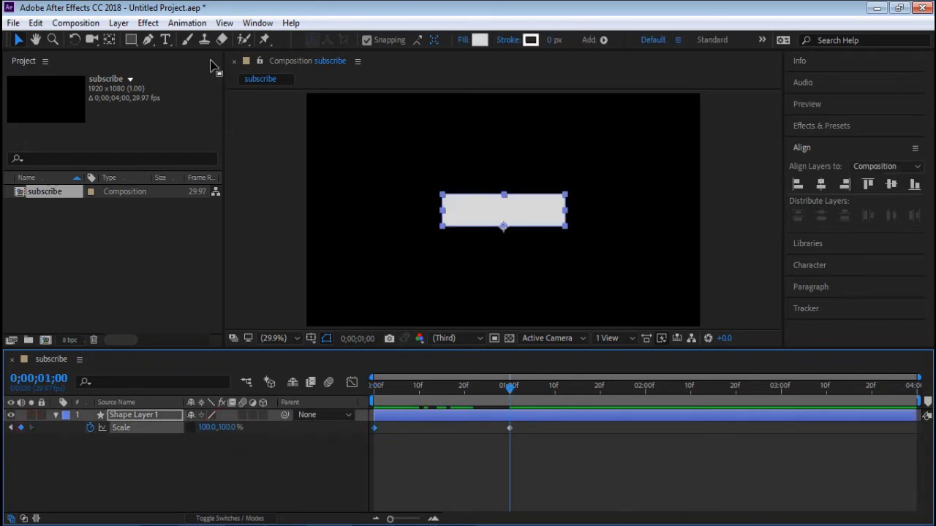
- Move the rectangle's anchor point to the middle of its left edge with the Pan Behind tool, then deselect the layer
click(108, 39)
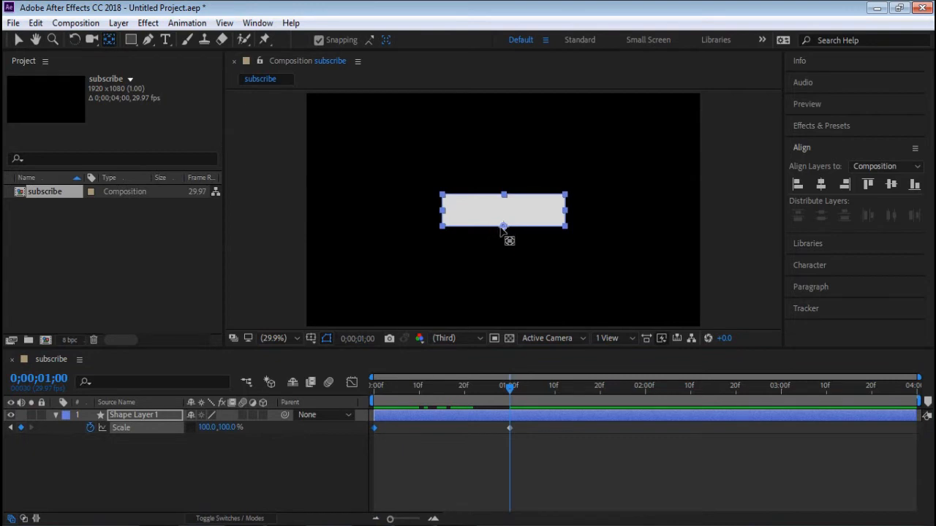
drag(505, 228, 457, 222)
click(568, 288)
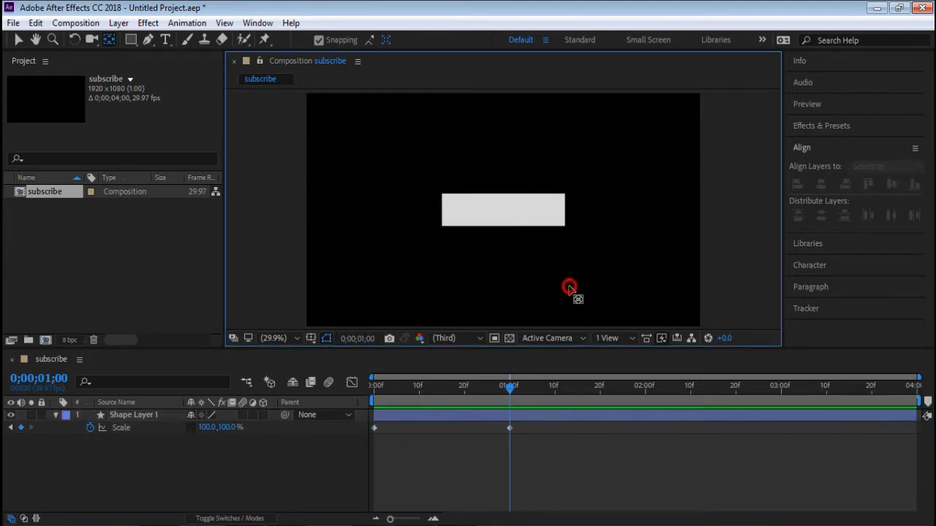
- Add a Scale keyframe at 0;00;03;00 that holds the rectangle at 100, 100%
click(495, 387)
drag(495, 391, 784, 405)
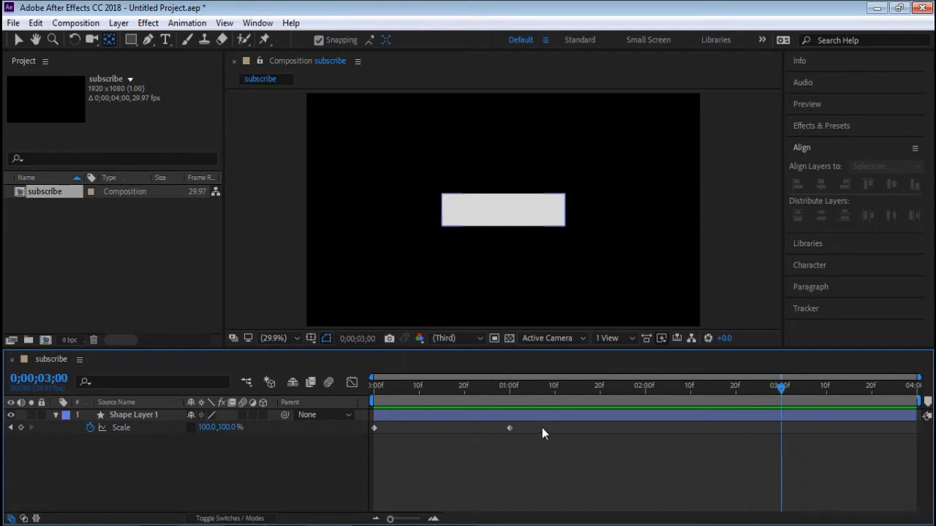
click(511, 429)
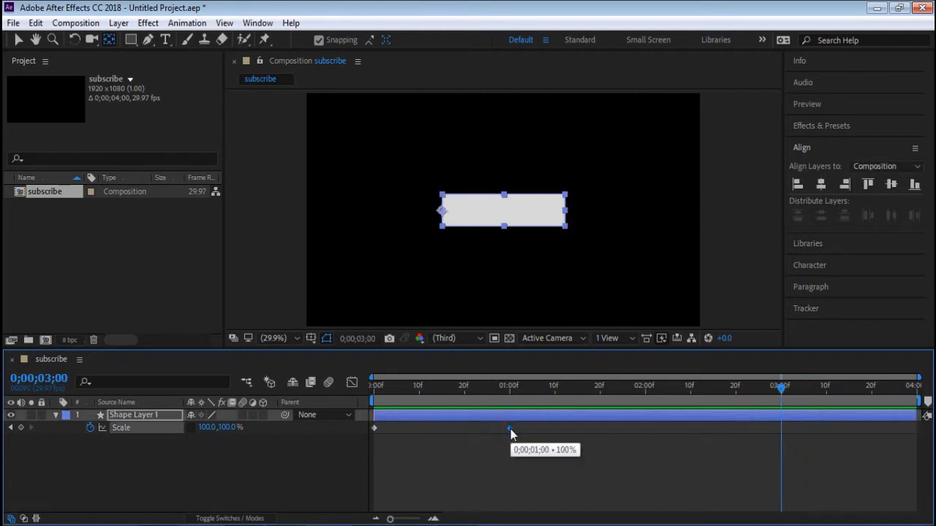
click(20, 430)
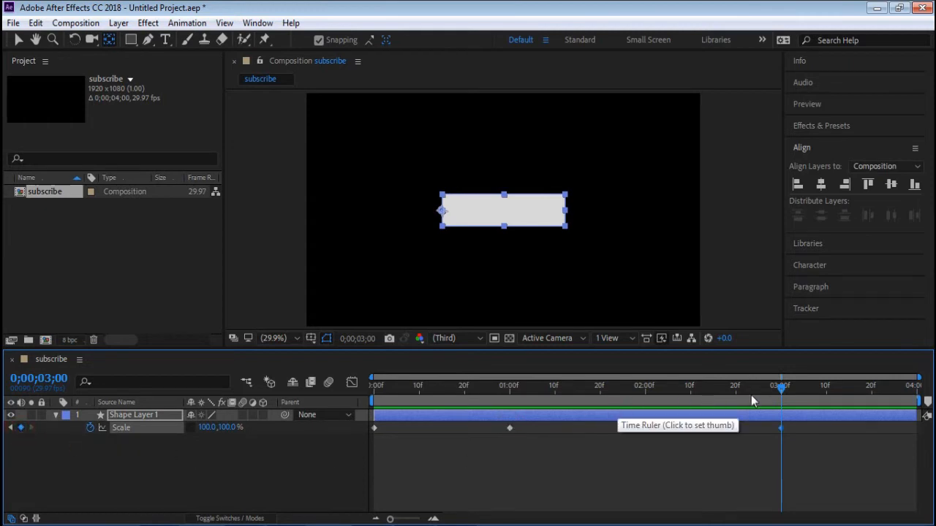
- Copy the Scale keyframe at 0;00;00;00 to 0;00;03;29 and preview the animation from the start
drag(781, 388, 924, 398)
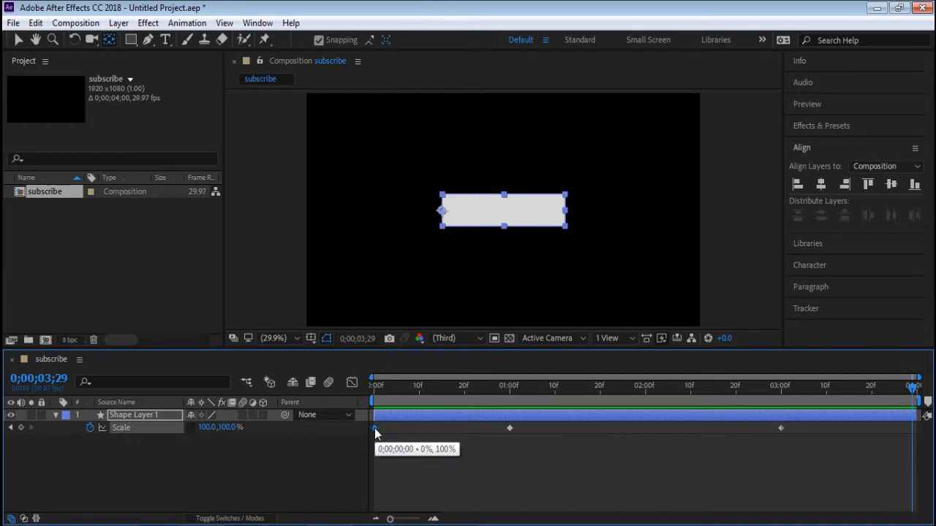
key(ctrl+c)
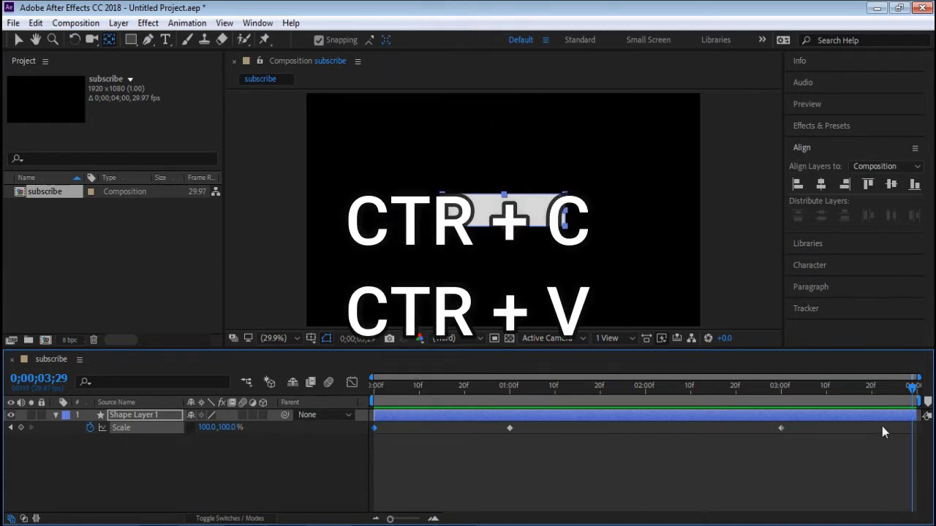
key(ctrl+v)
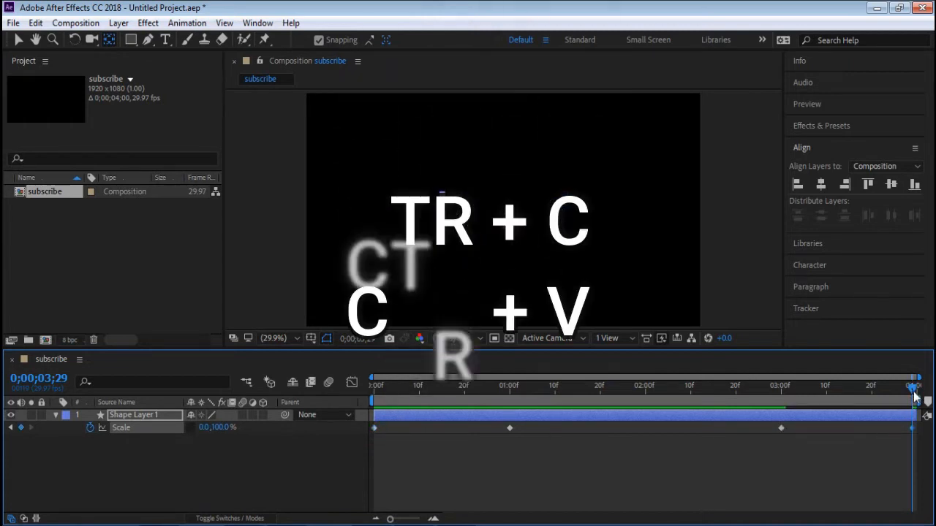
drag(915, 397, 375, 388)
key(space)
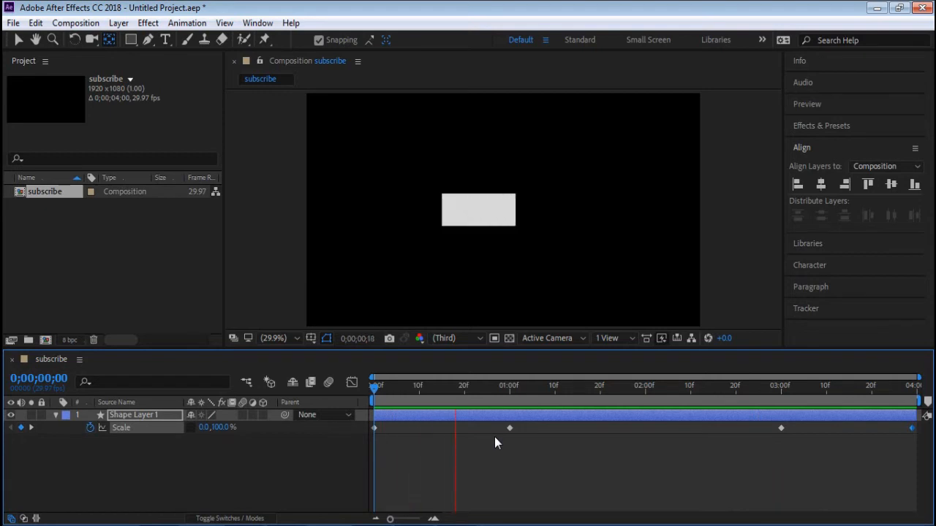
key(space)
click(543, 496)
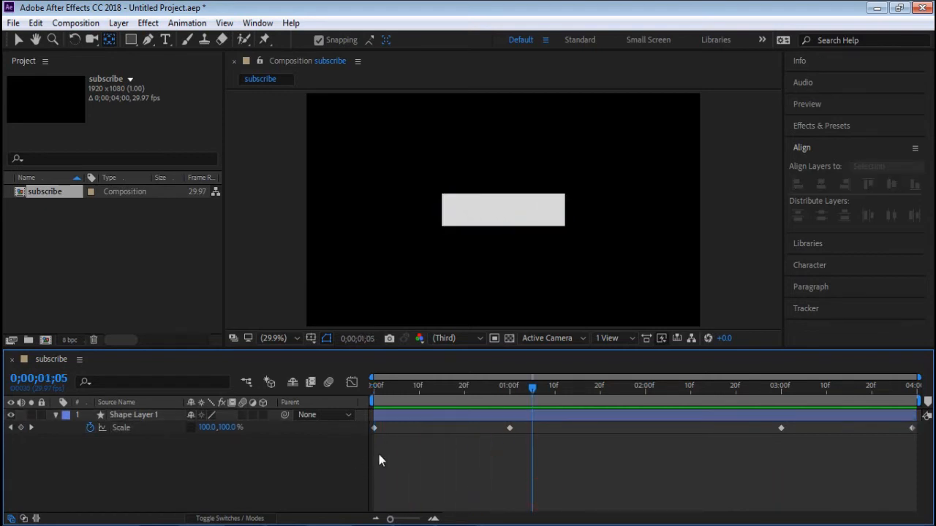
- Apply Easy Ease to the last three Scale keyframes, at 0;00;01;00, 0;00;03;00 and 0;00;03;29
drag(374, 454, 920, 427)
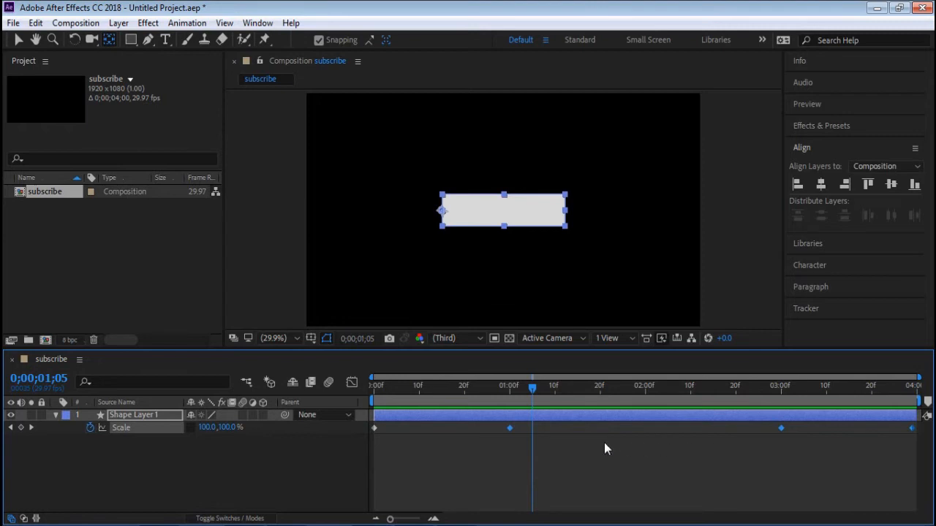
right_click(510, 427)
mouse_move(569, 422)
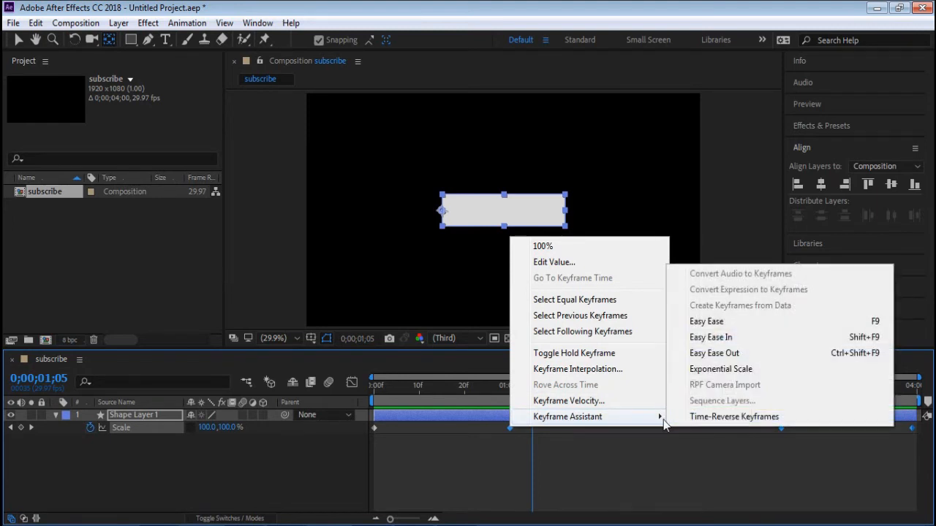
click(706, 322)
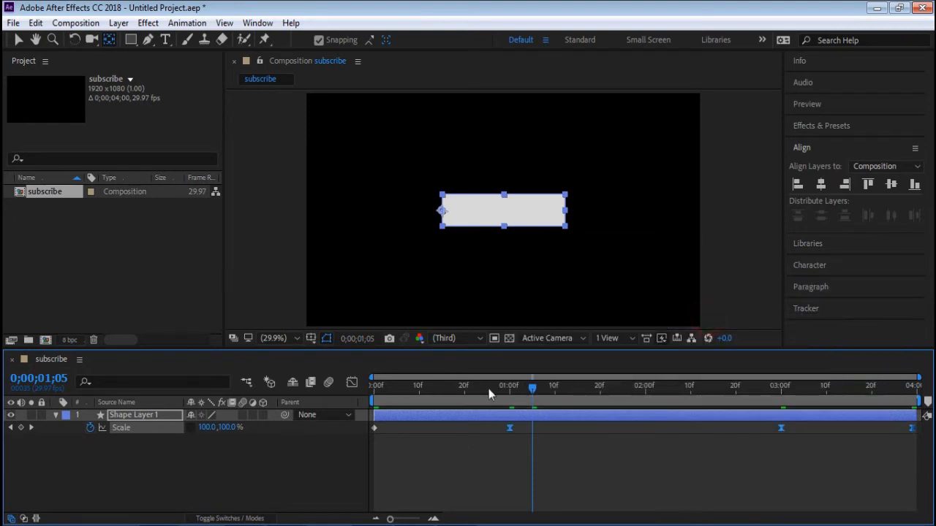
- Apply Easy Ease to the Scale keyframe at 0;00;00;00, preview the eased animation and return to the start
click(375, 428)
right_click(375, 428)
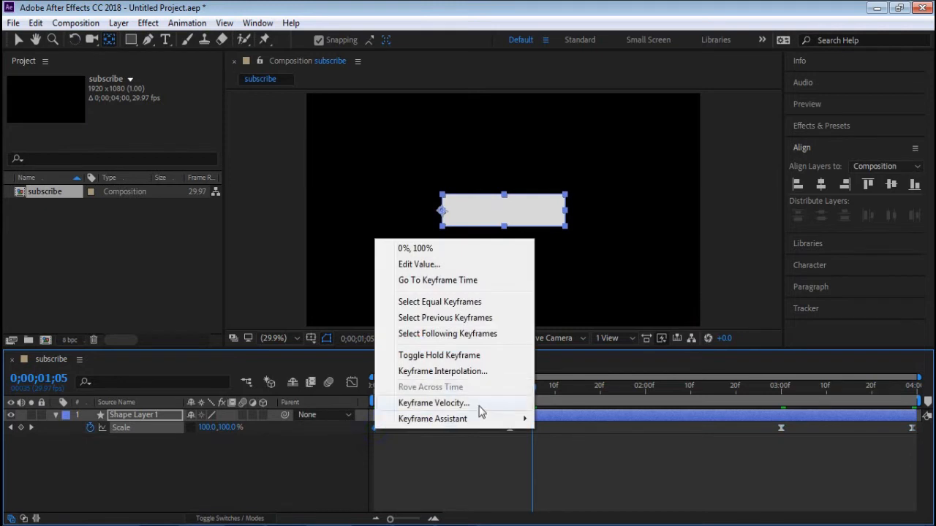
mouse_move(512, 419)
click(575, 323)
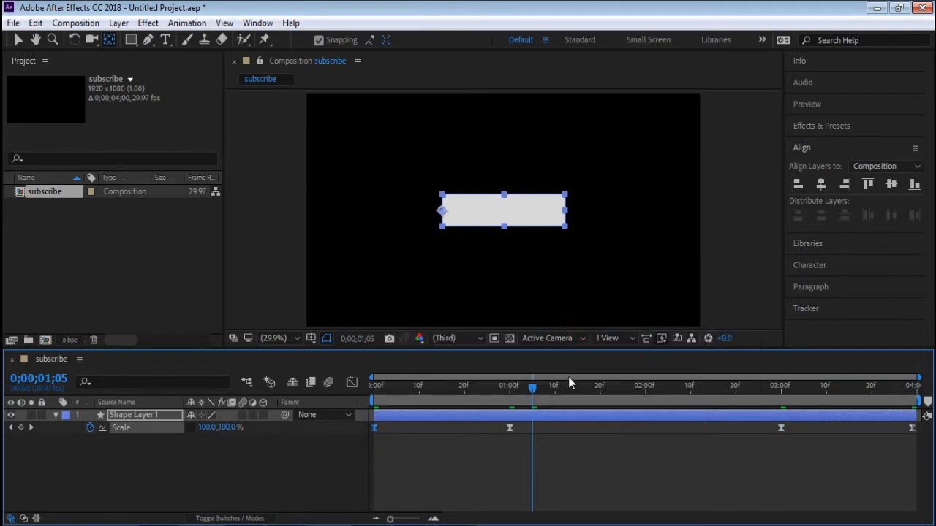
drag(533, 388, 249, 389)
key(space)
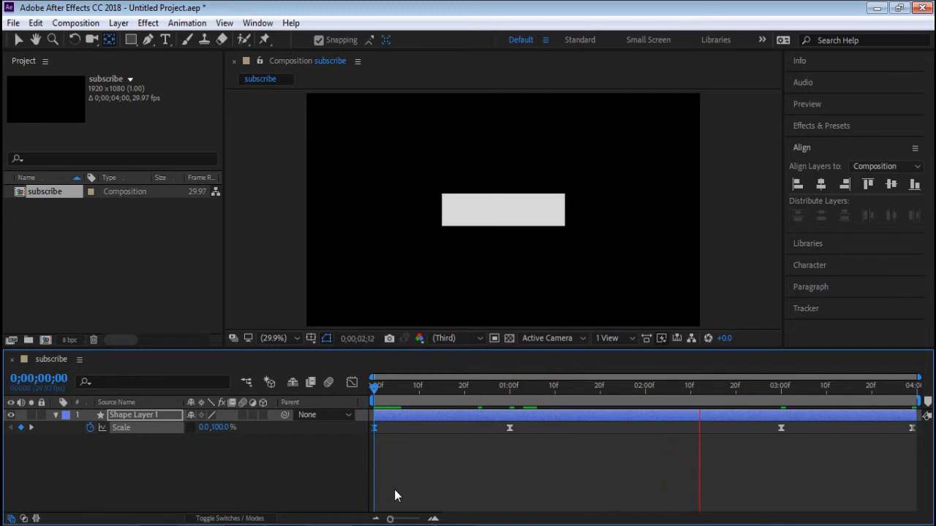
key(space)
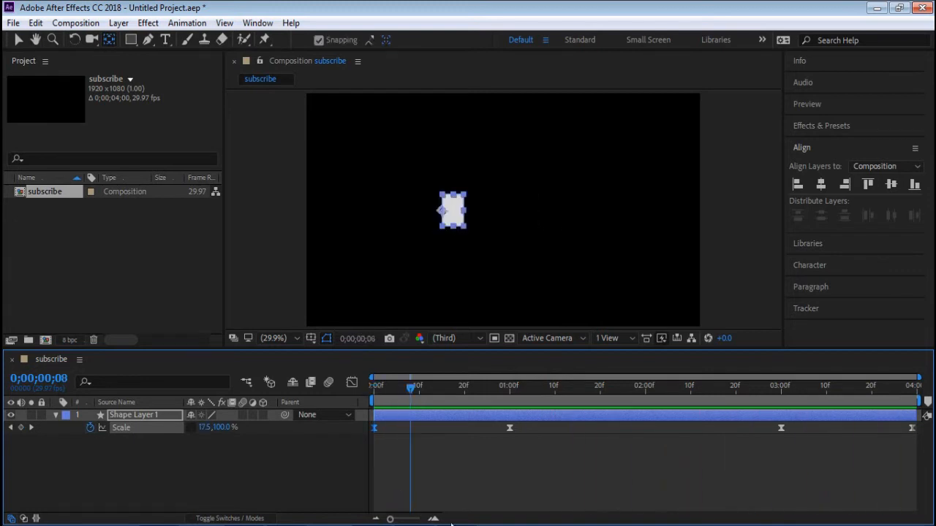
click(450, 468)
drag(410, 389, 329, 398)
- Collapse Shape Layer 1's properties and duplicate the layer
click(64, 416)
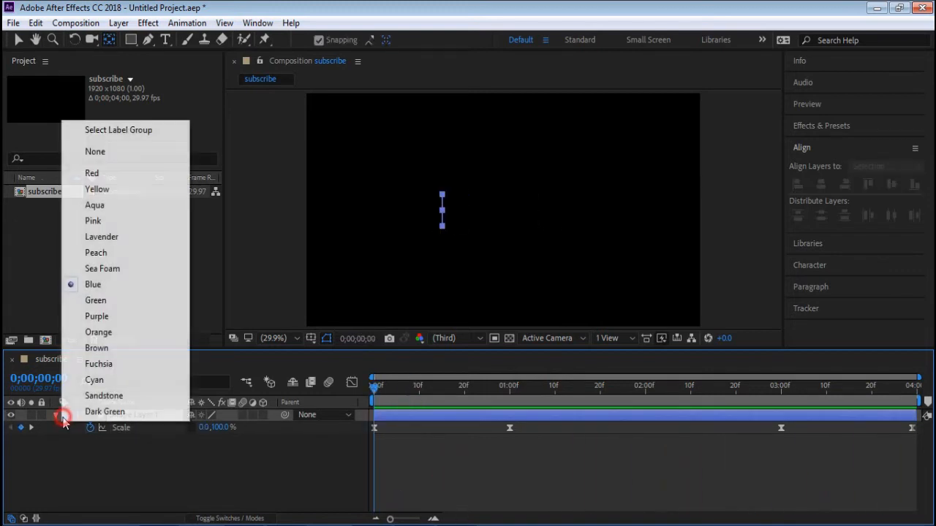
click(57, 418)
click(57, 417)
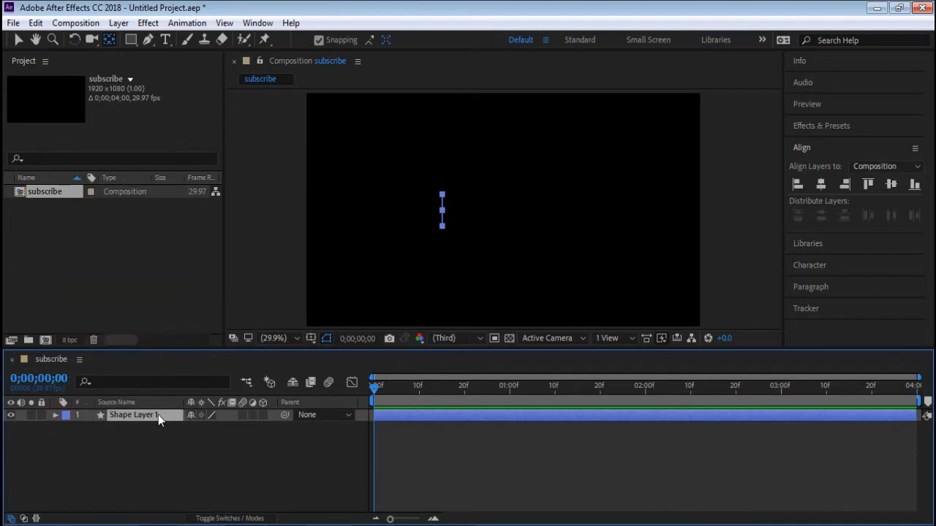
click(119, 415)
click(80, 26)
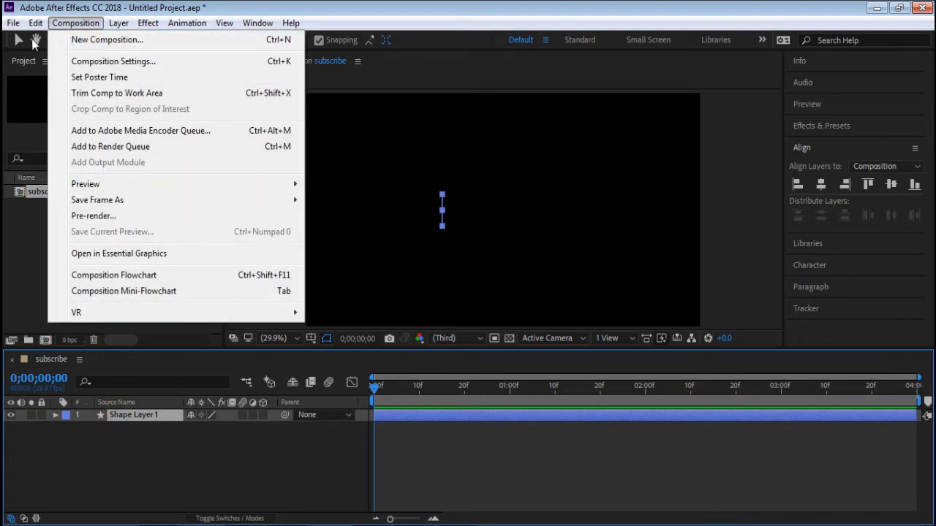
mouse_move(42, 31)
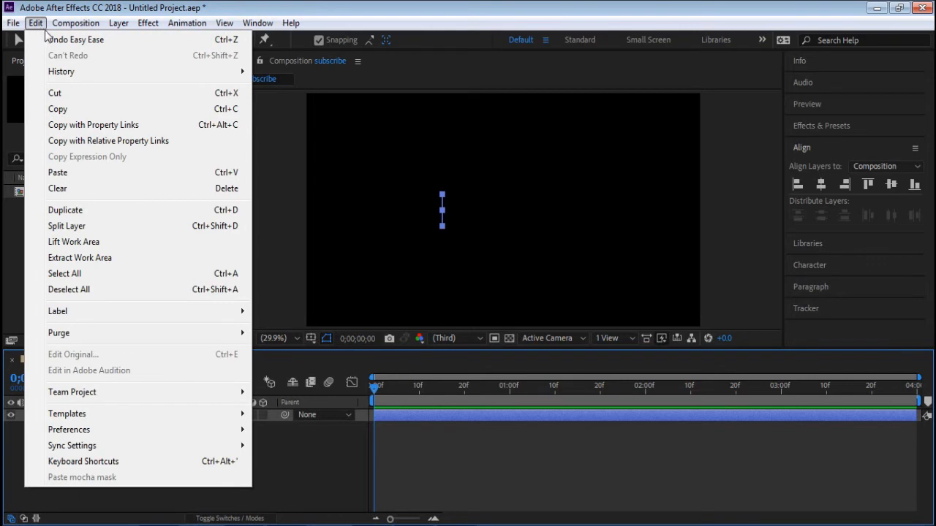
click(78, 210)
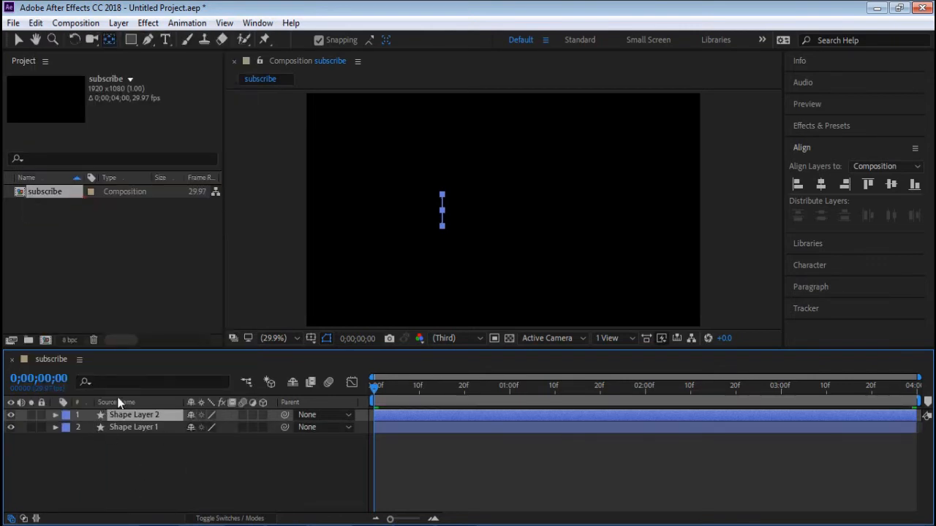
- Display layer names instead of source names in the timeline and move the current time to 0;00;01;22
click(148, 403)
click(374, 389)
drag(373, 388, 608, 386)
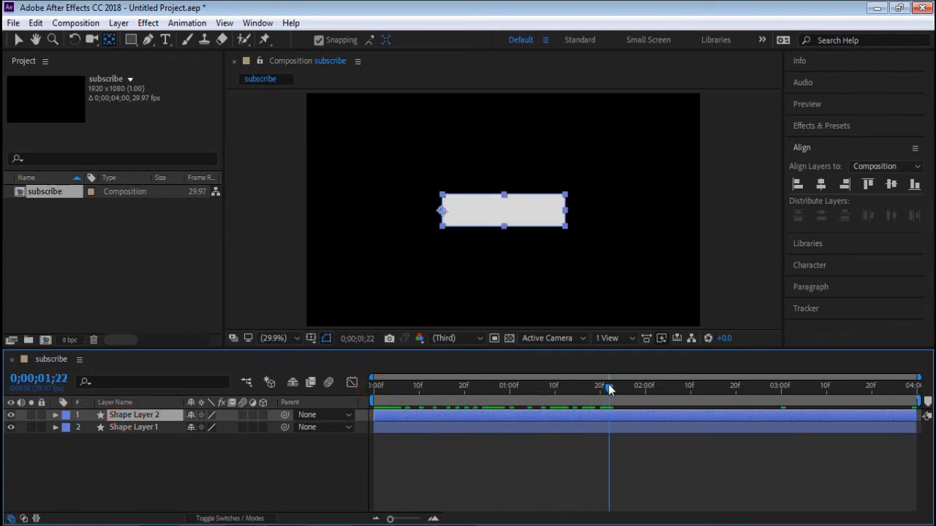
click(55, 416)
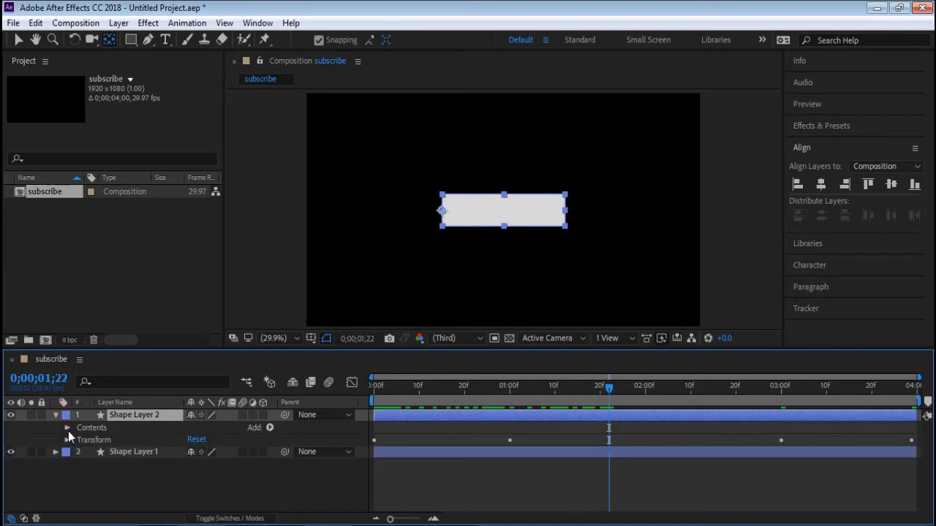
click(66, 428)
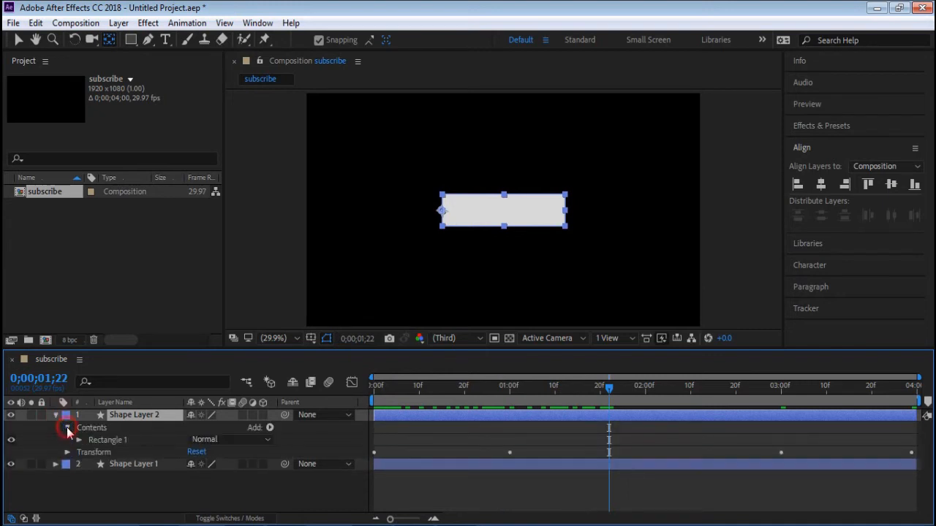
click(78, 440)
click(90, 476)
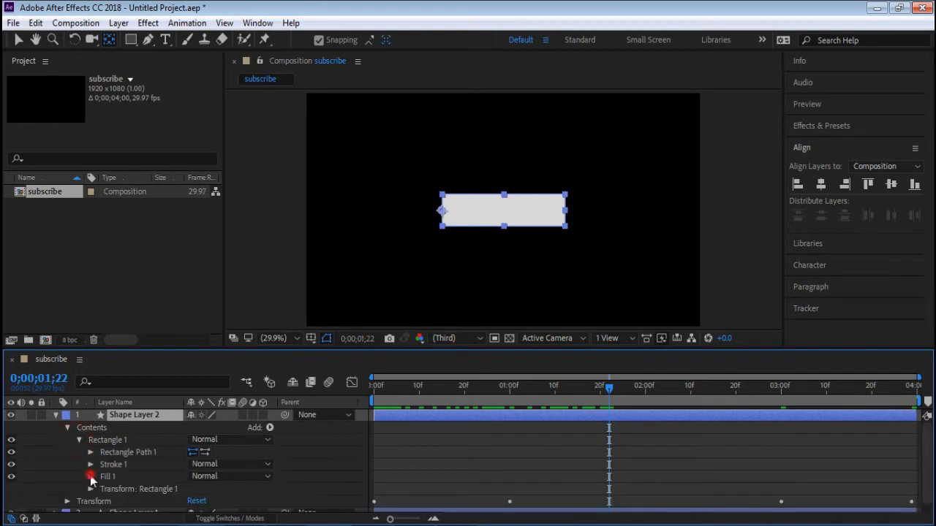
scroll(88, 445, up, 1)
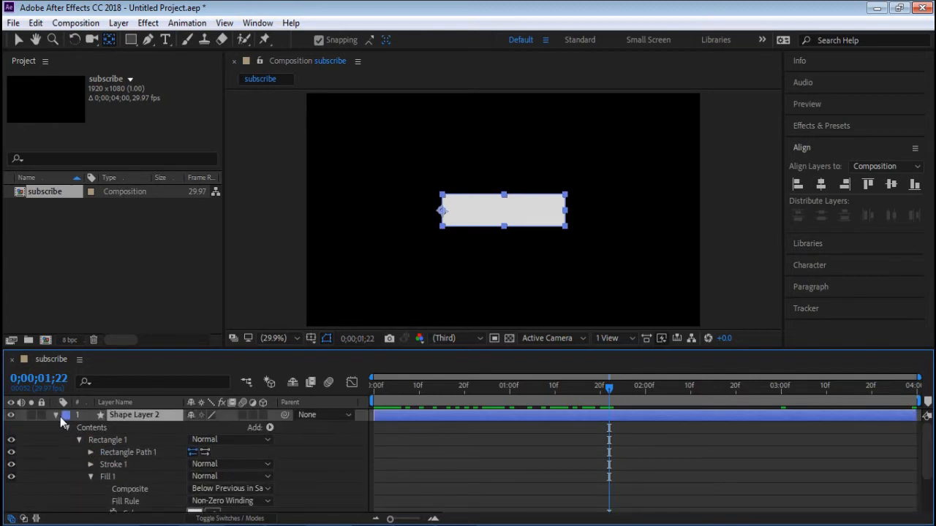
click(62, 422)
click(55, 414)
- Set the fill colour of Shape Layer 2 to red FB0000 and preview the animation from the start
click(117, 415)
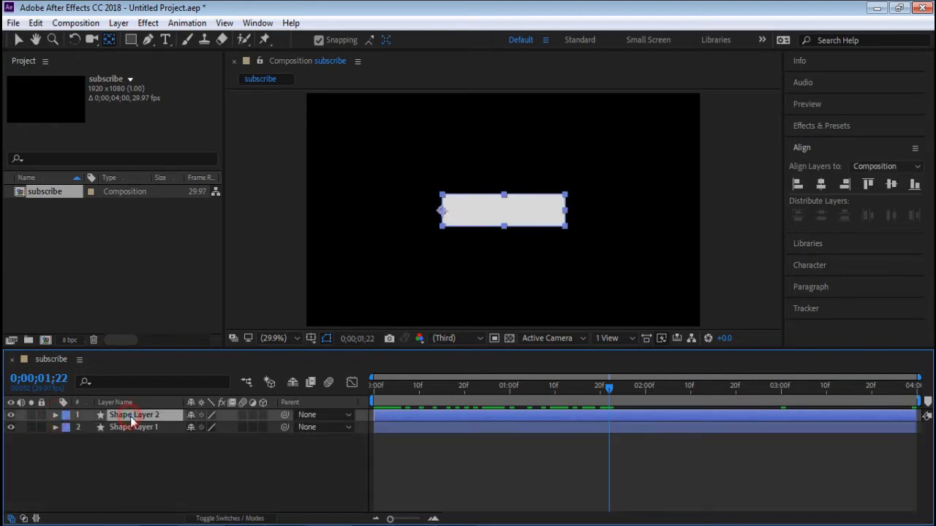
click(132, 39)
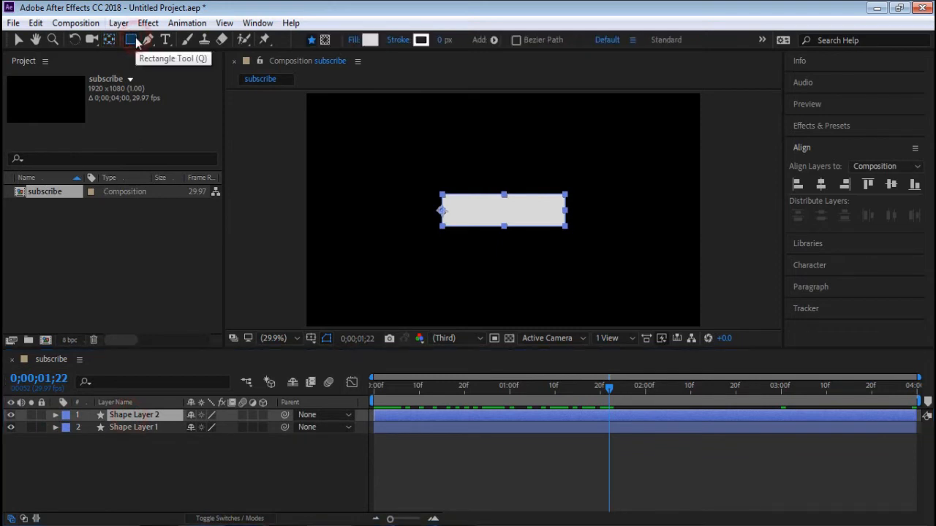
click(370, 39)
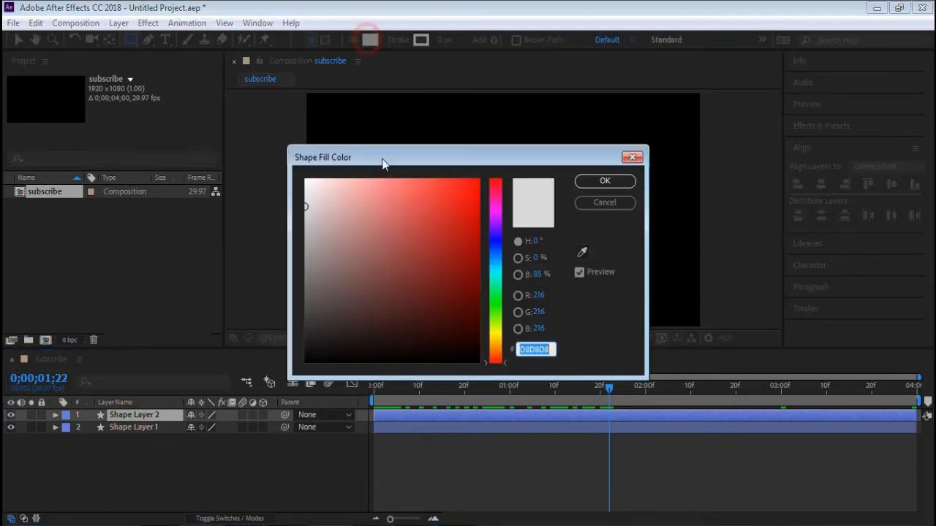
click(479, 182)
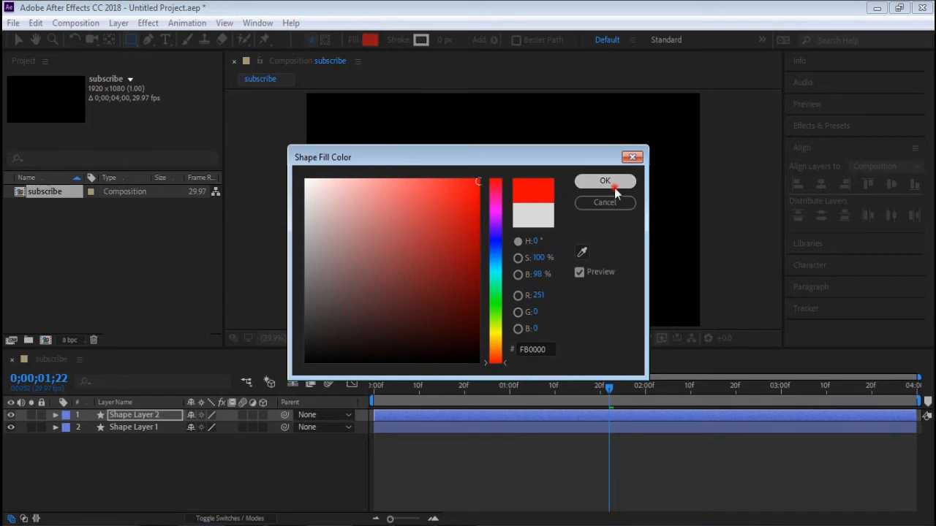
click(605, 181)
key(Home)
key(space)
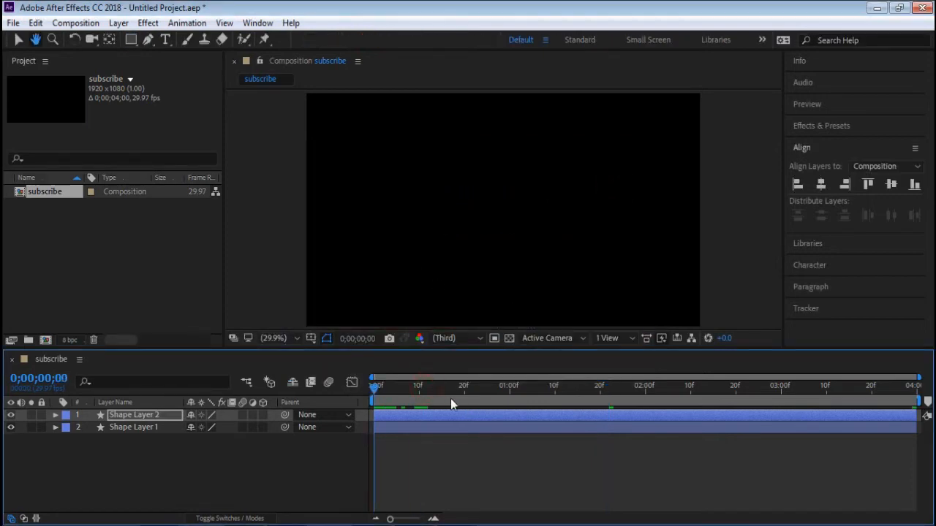
key(space)
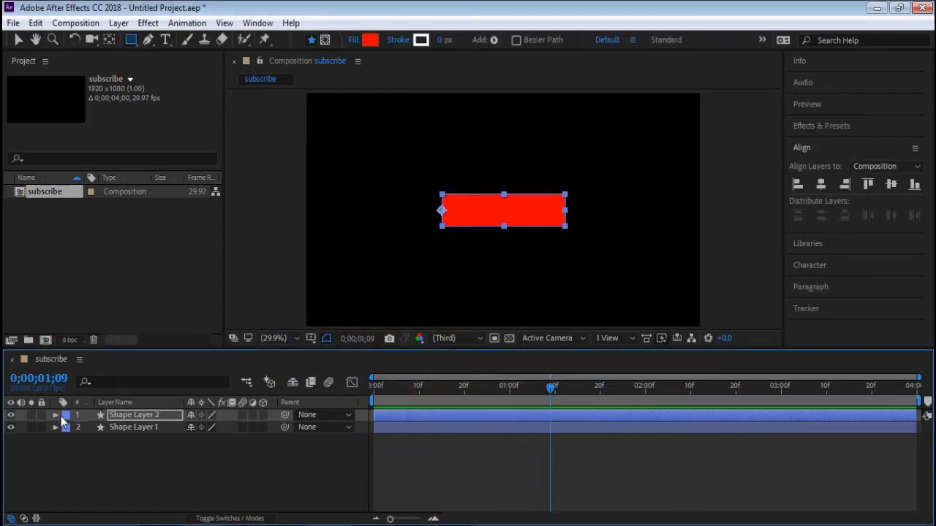
- Move Shape Layer 2's first Scale keyframe to about 0;00;00;11 and its last Scale keyframe to about 0;00;03;21
click(146, 416)
key(s)
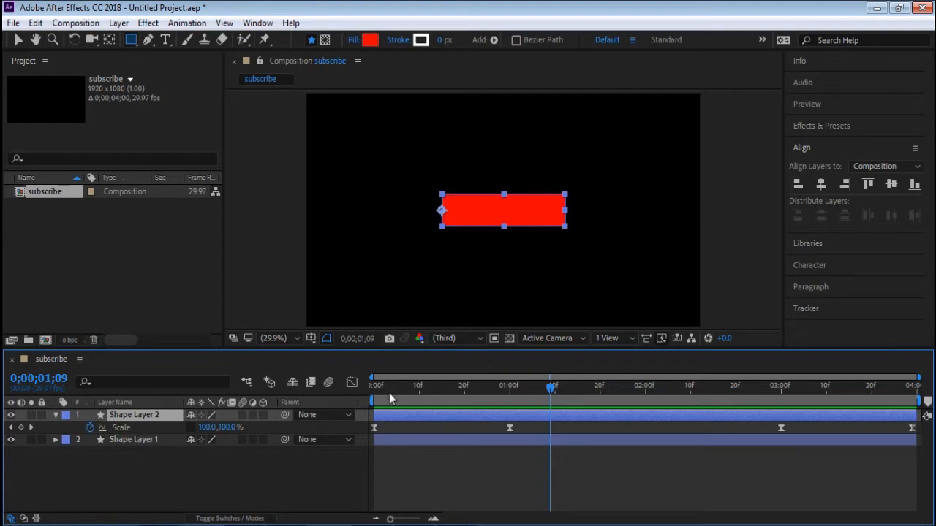
click(374, 428)
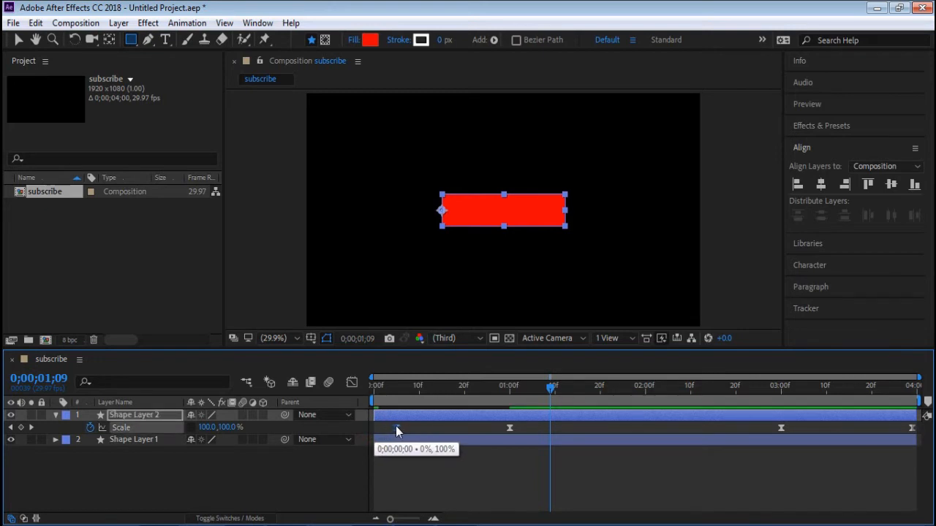
drag(395, 426, 422, 427)
drag(914, 428, 875, 428)
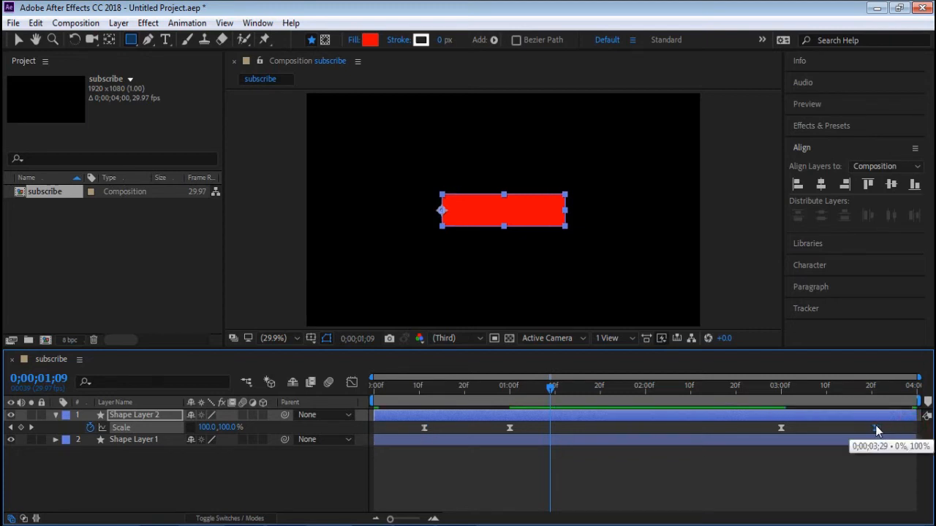
- Preview the animation from the start and collapse Shape Layer 2's properties
drag(455, 388, 271, 385)
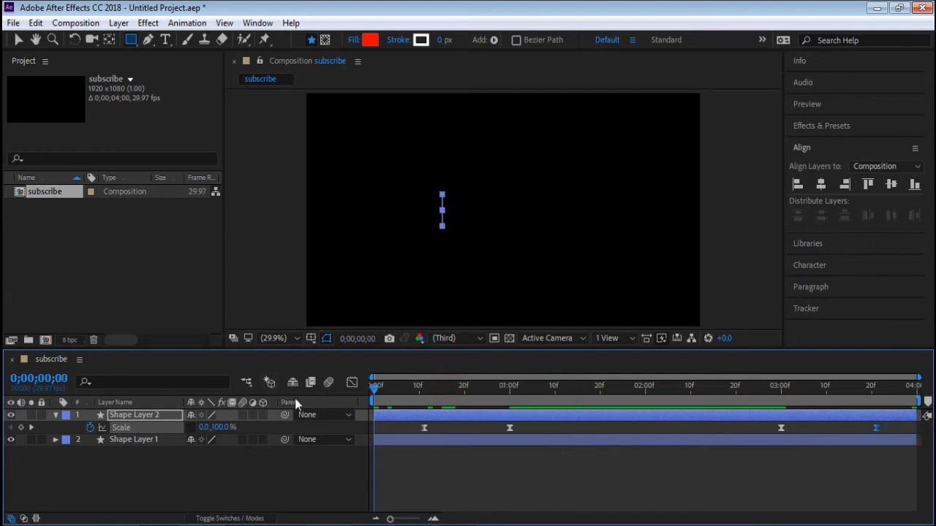
key(space)
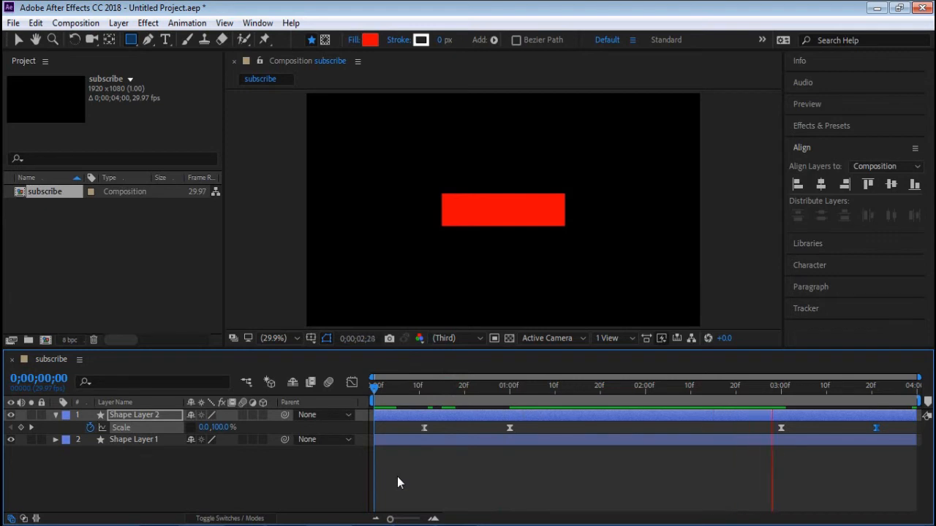
key(space)
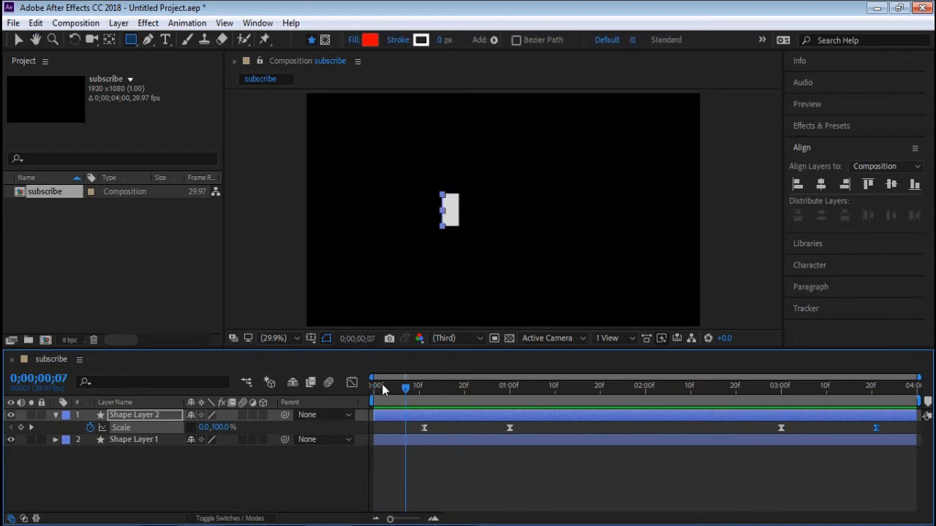
drag(405, 391, 359, 400)
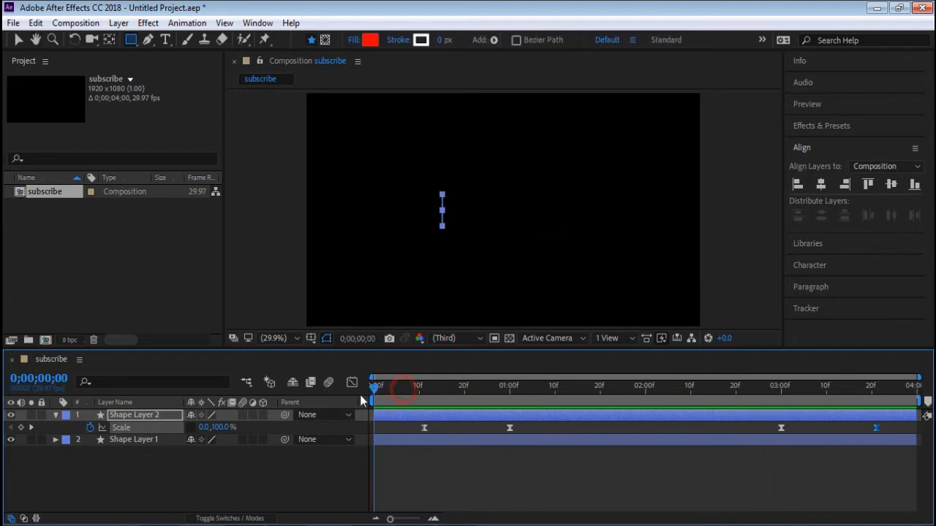
click(56, 416)
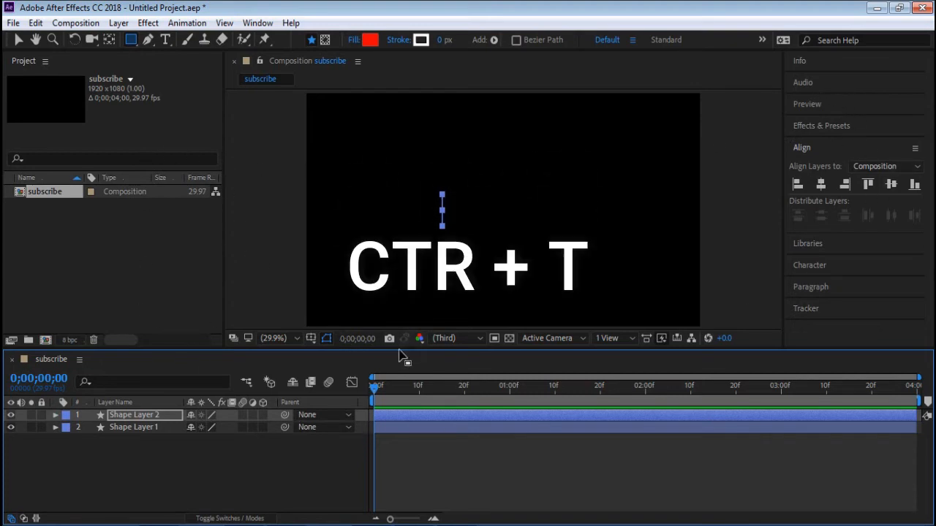
- Move the current time to 0;00;01;13 and start a new text layer on the red rectangle
key(ctrl+t)
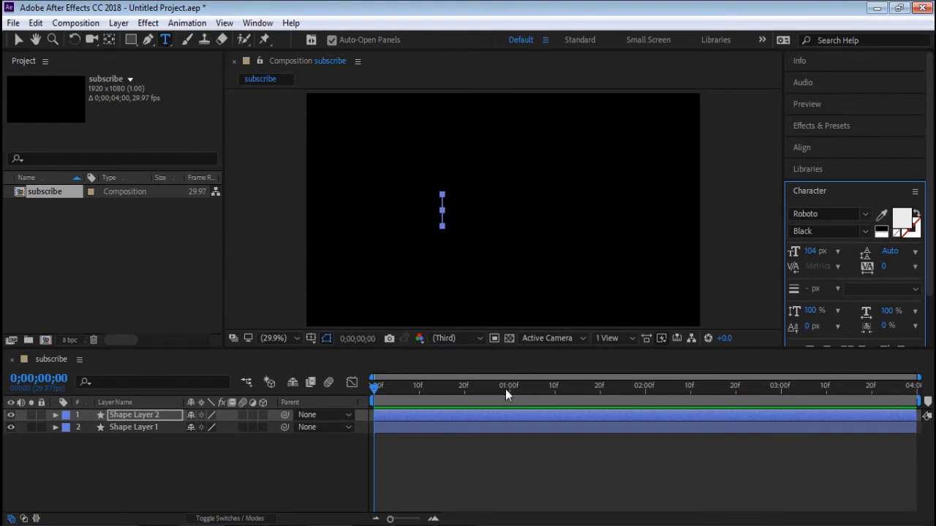
drag(442, 388, 569, 389)
click(455, 218)
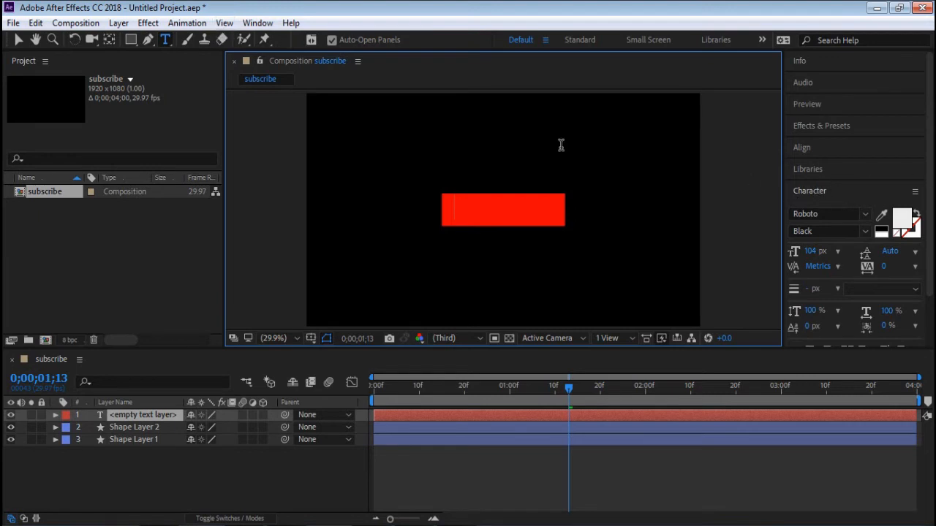
- Show the character settings and set the new text layer's paragraph alignment to Center text
click(256, 24)
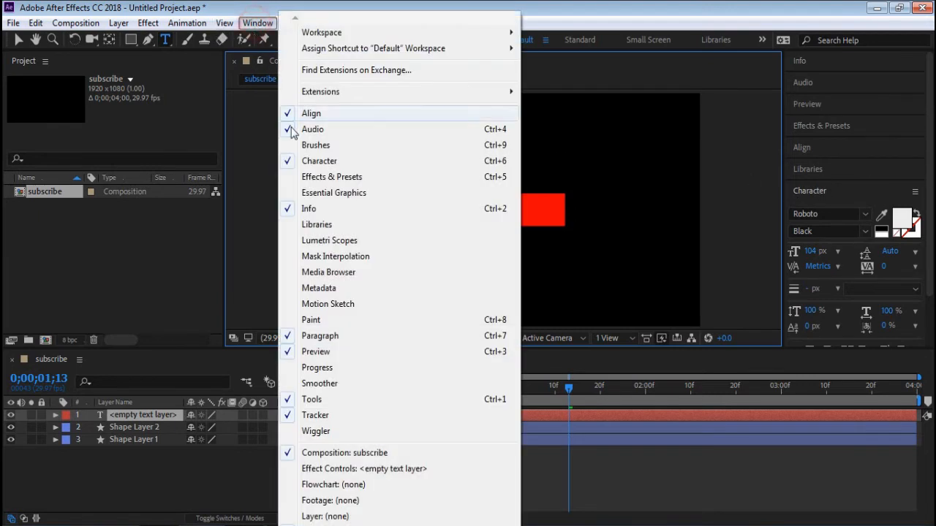
click(319, 167)
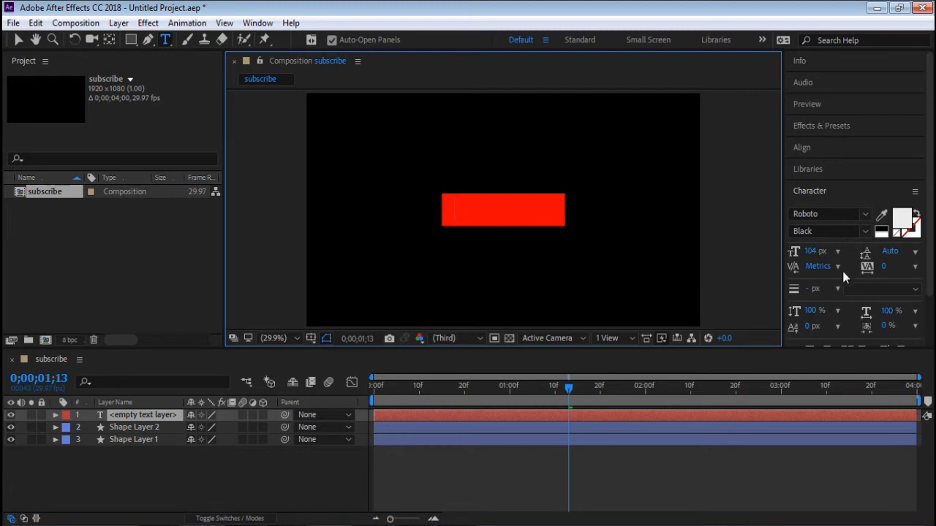
scroll(841, 271, down, 2)
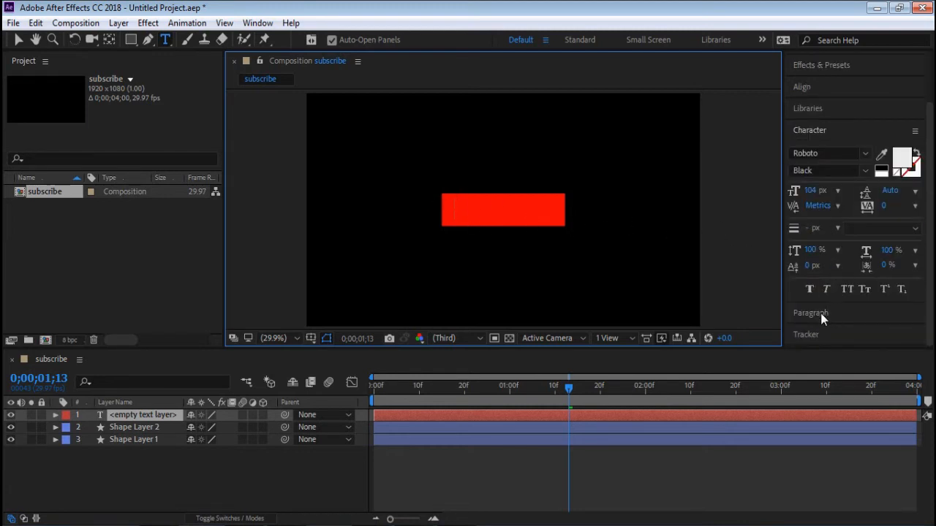
click(820, 313)
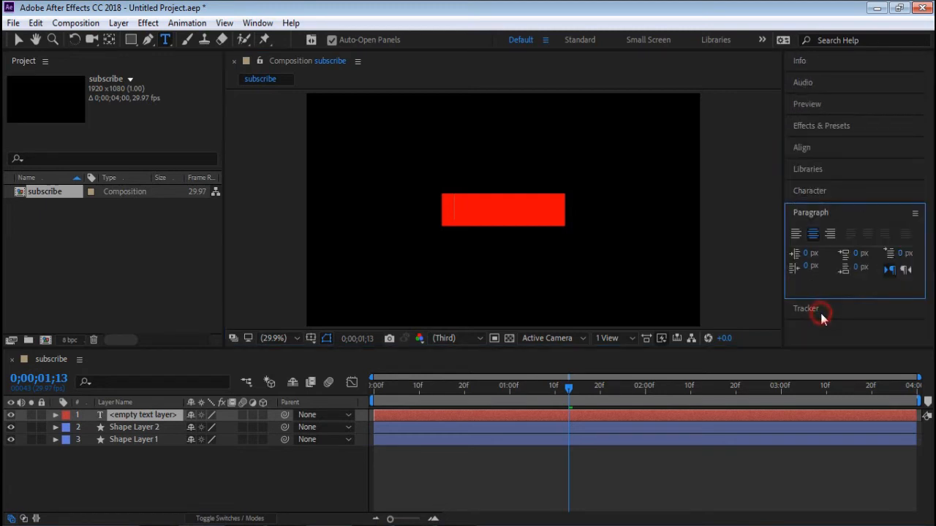
click(813, 234)
click(249, 26)
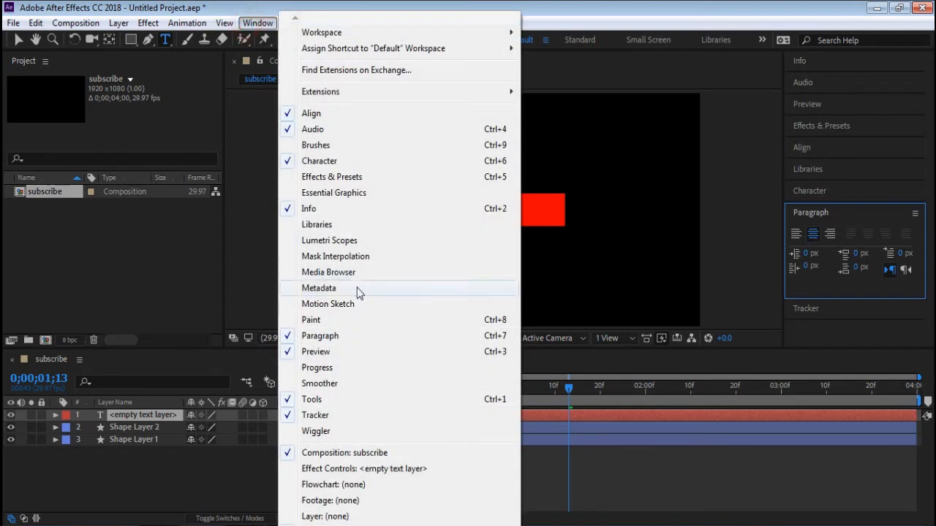
click(541, 6)
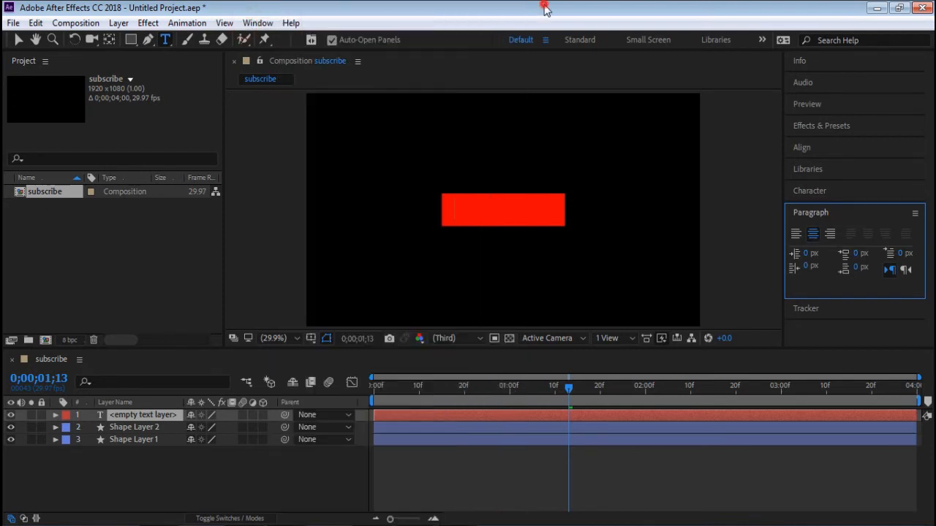
- Enter the text SUBSCRIBE and position it in the centre of the red rectangle
click(454, 205)
text(SUBSCRIBE)
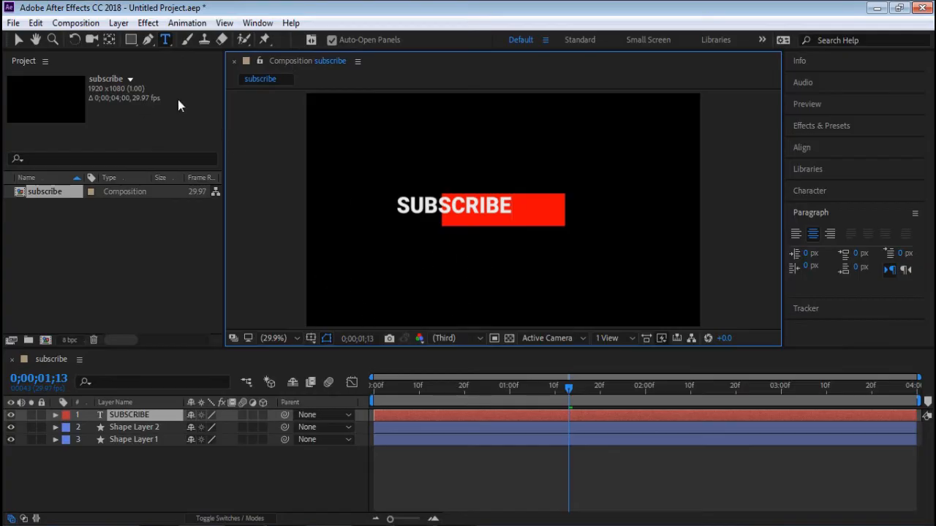
click(19, 40)
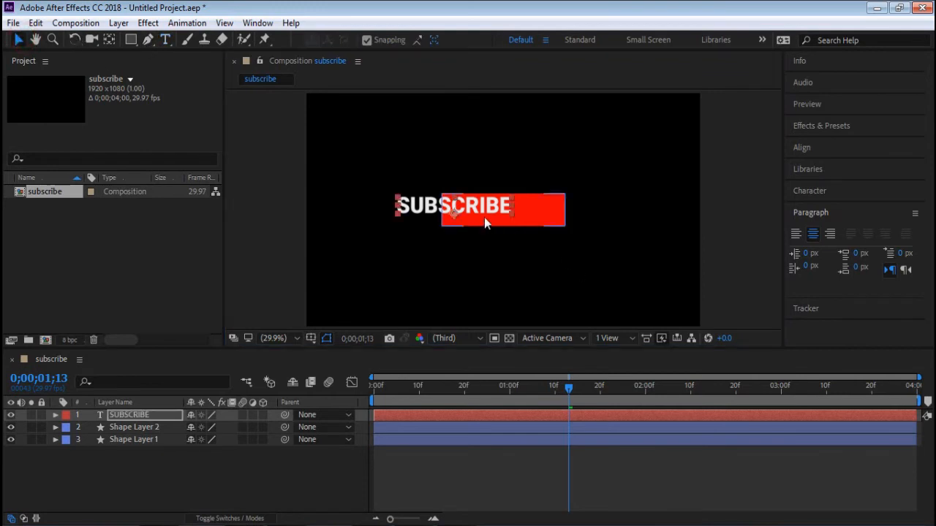
drag(480, 208, 528, 217)
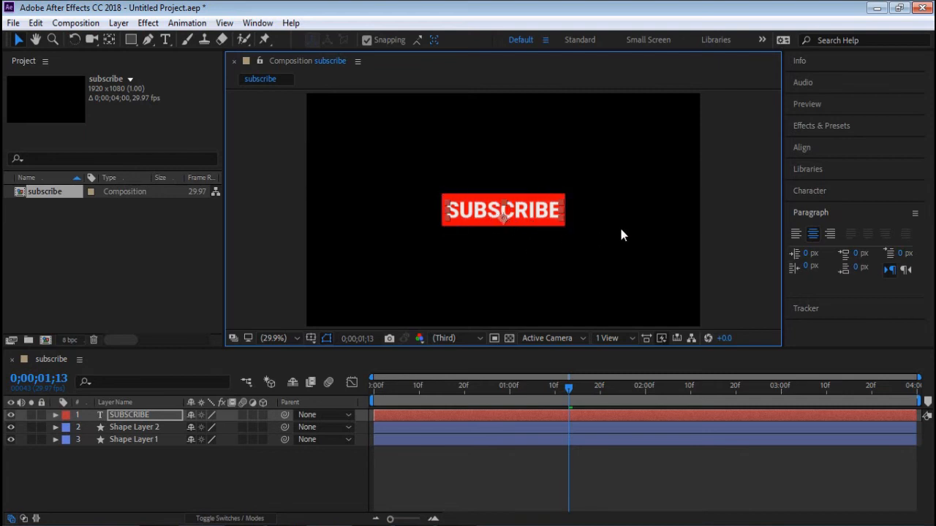
- Move the SUBSCRIBE layer's anchor point to the centre of the text and return the current time to 0;00;00;00
click(109, 40)
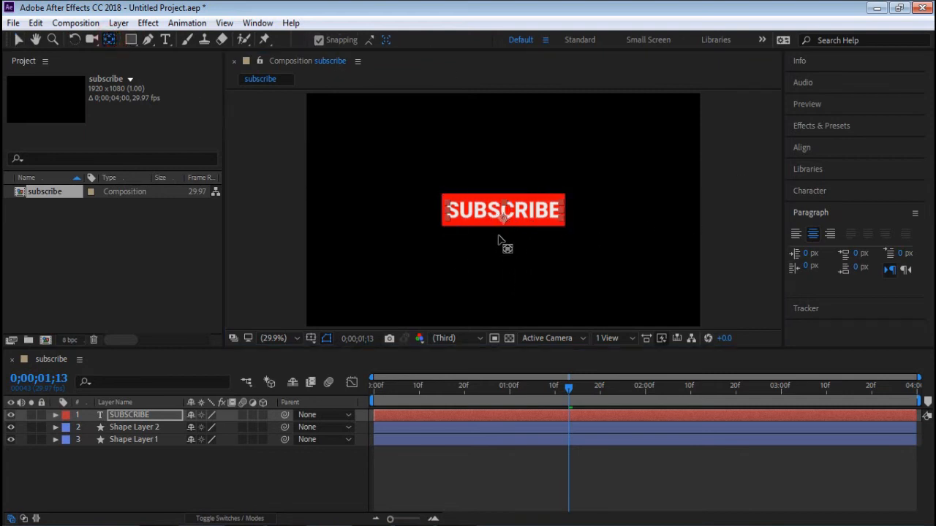
drag(504, 217, 503, 210)
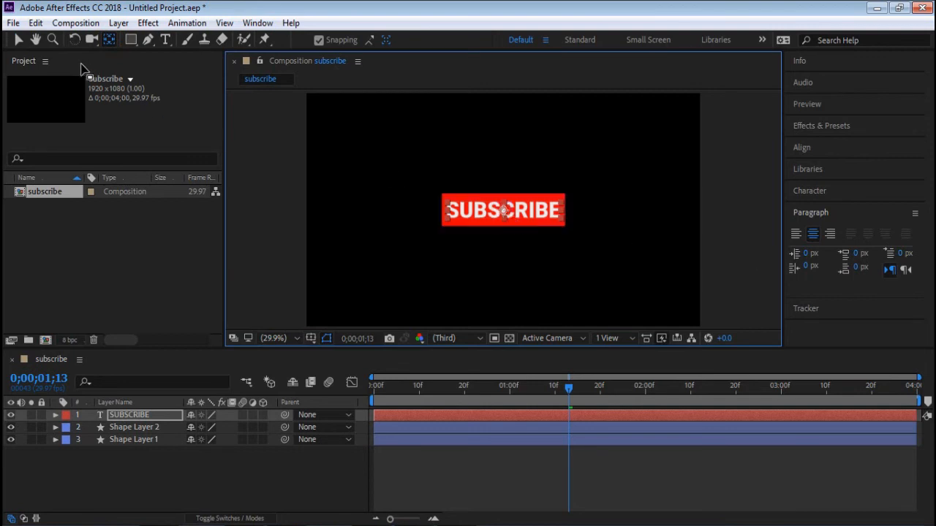
click(19, 40)
click(510, 462)
drag(440, 386, 345, 387)
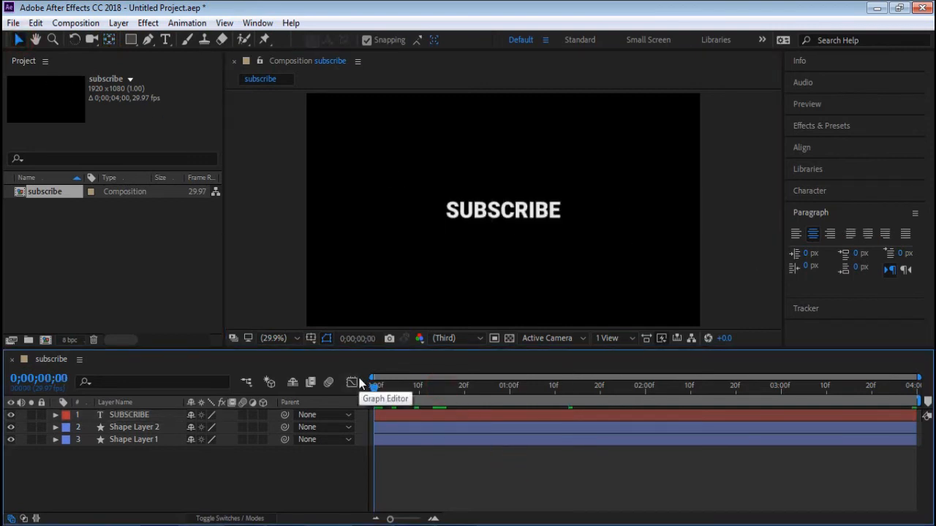